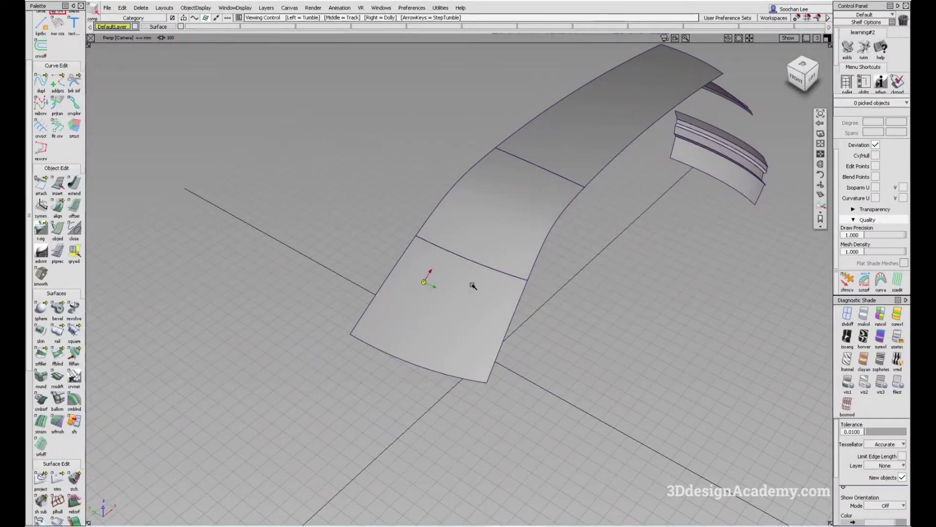
Turn on symmetry for the Surface layer to view the body surfaces with their mirrored half
left_click_drag(472, 284, 397, 274, "alt+shift")
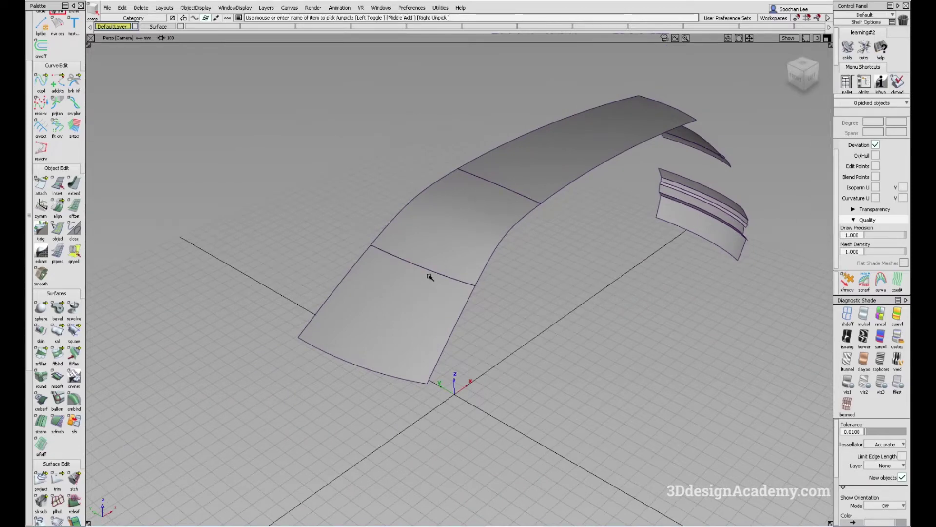
left_click(170, 26)
left_click(183, 72)
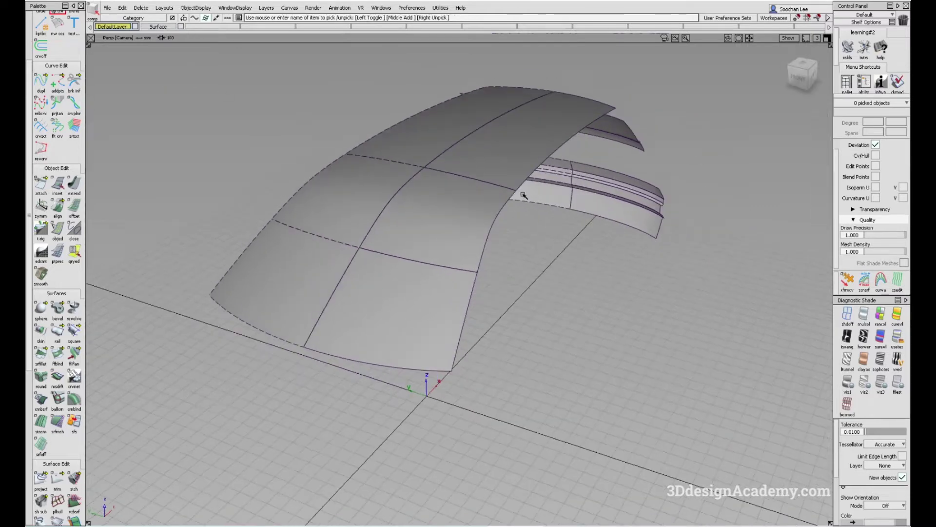
left_click_drag(426, 306, 376, 232, "alt+shift")
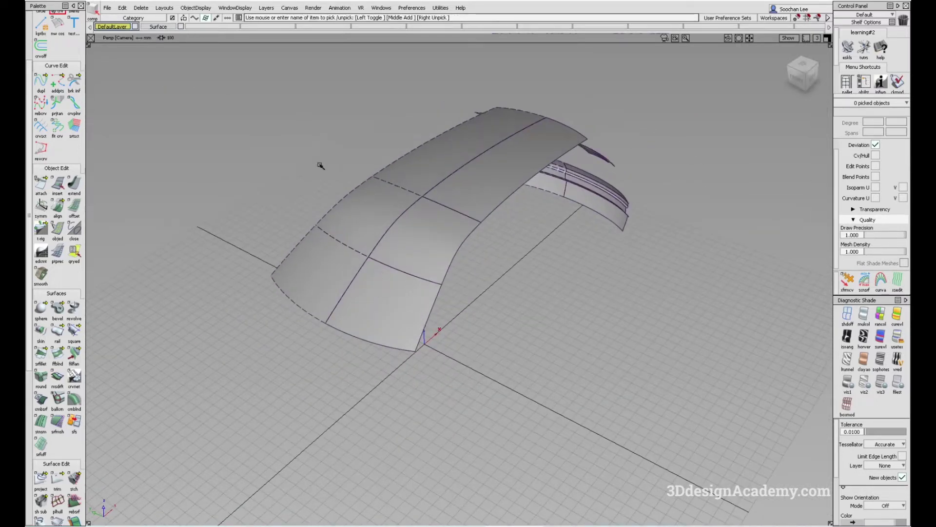
middle_click_drag(423, 289, 467, 290, "alt+shift")
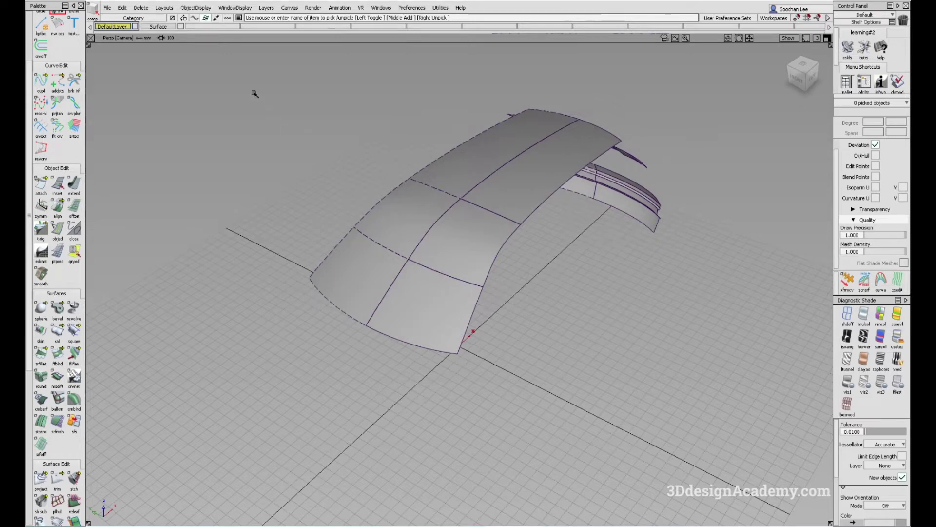
Turn off the Surface layer's symmetry, then pick the lowest front surface to examine its control points and unpick it
left_click(432, 302)
right_click_drag(338, 232, 424, 314, "ctrl+shift")
left_click_drag(424, 314, 481, 281, "alt+shift")
left_click_drag(157, 27, 159, 69)
left_click_drag(481, 336, 442, 367, "alt+shift")
left_click(432, 292)
left_click_drag(432, 291, 472, 264, "alt+shift")
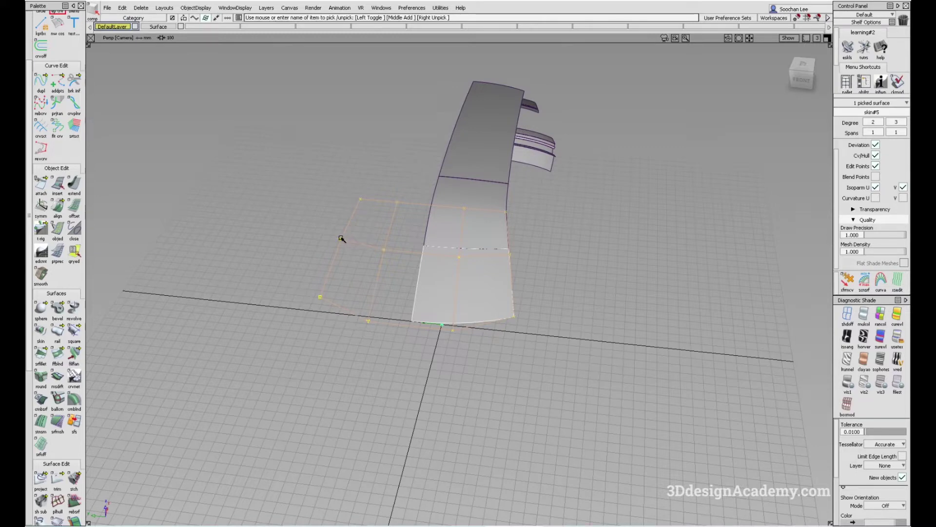
left_click_drag(493, 368, 492, 378, "alt+shift")
mouse_move(486, 325)
left_mouse_down("alt+shift")
mouse_move(468, 345)
mouse_move(487, 330)
left_mouse_up("alt+shift")
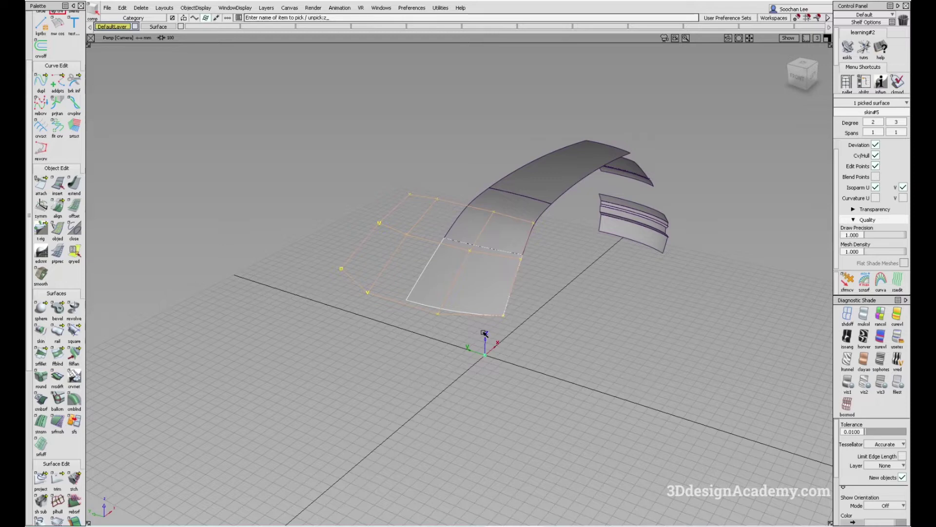
left_click_drag(484, 333, 484, 314, "alt+shift")
left_click_drag(485, 313, 497, 344, "ctrl+shift")
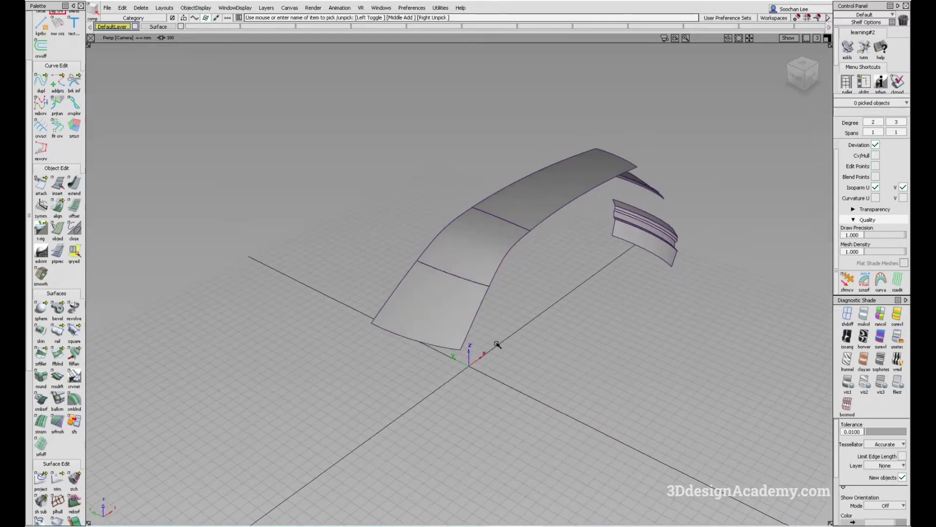
Untrim the long upper surface
left_click_drag(495, 344, 576, 150, "alt+shift")
left_click(495, 255)
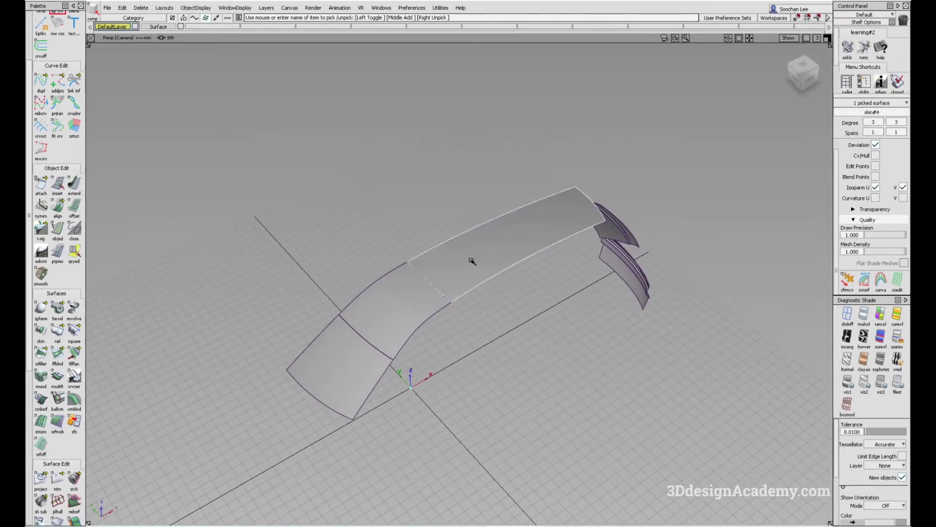
middle_click_drag(471, 261, 490, 264, "alt+shift")
right_click_drag(488, 264, 507, 256, "alt+shift")
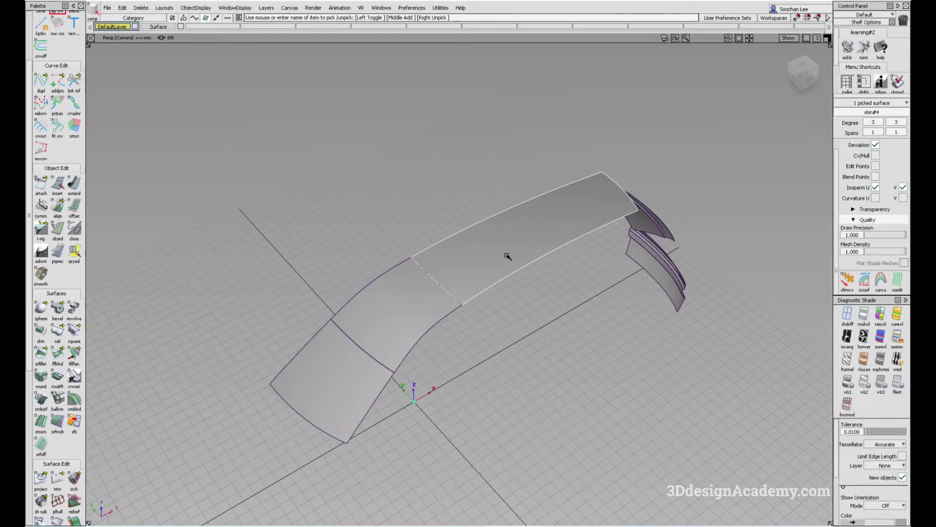
left_click_drag(504, 260, 522, 256, "alt+shift")
left_click_drag(64, 483, 93, 482)
left_click(492, 261)
left_click_drag(499, 268, 491, 288, "alt+shift")
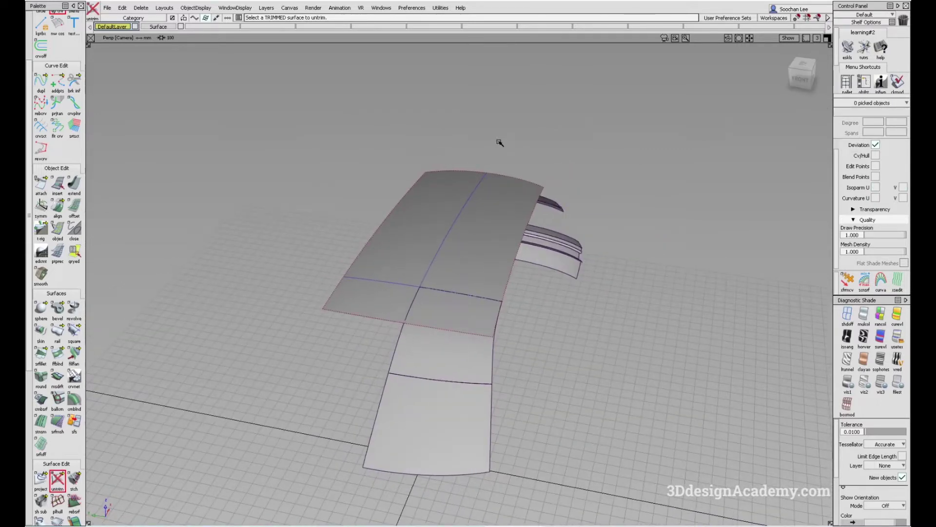
left_click_drag(481, 251, 426, 261, "alt+shift")
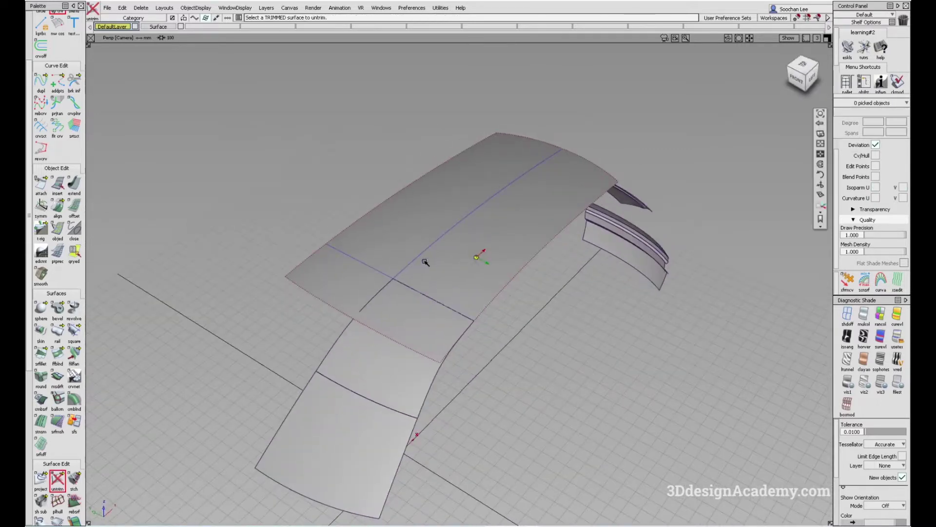
Apply symmetry plane alignment to the untrimmed upper surface's centreline and check its control points
left_click(469, 263)
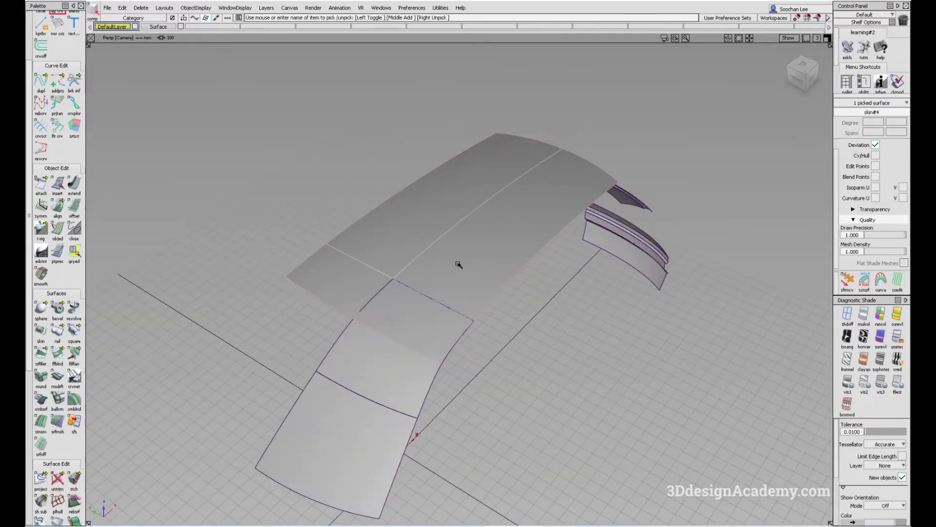
left_click(43, 209)
left_click_drag(511, 266, 457, 295, "alt+shift")
left_click(555, 174)
left_click_drag(557, 174, 529, 185, "ctrl+shift")
left_click(451, 213)
left_click_drag(493, 242, 446, 281, "alt+shift")
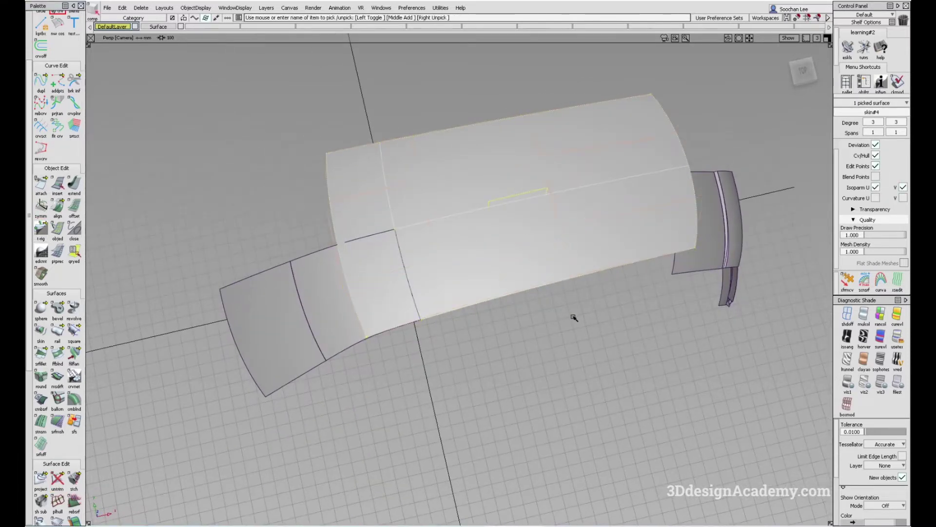
left_click(592, 327)
left_click_drag(495, 215, 479, 248, "alt+shift")
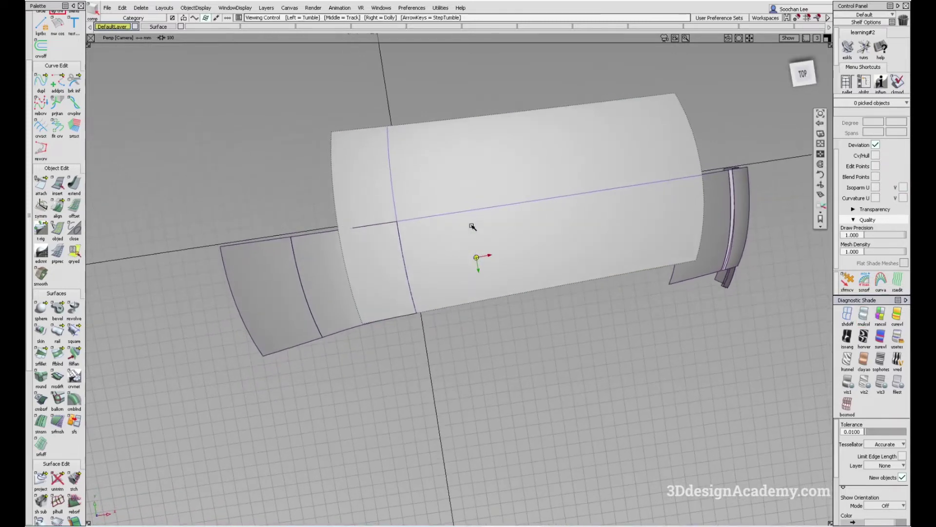
middle_click_drag(683, 179, 631, 173, "alt+shift")
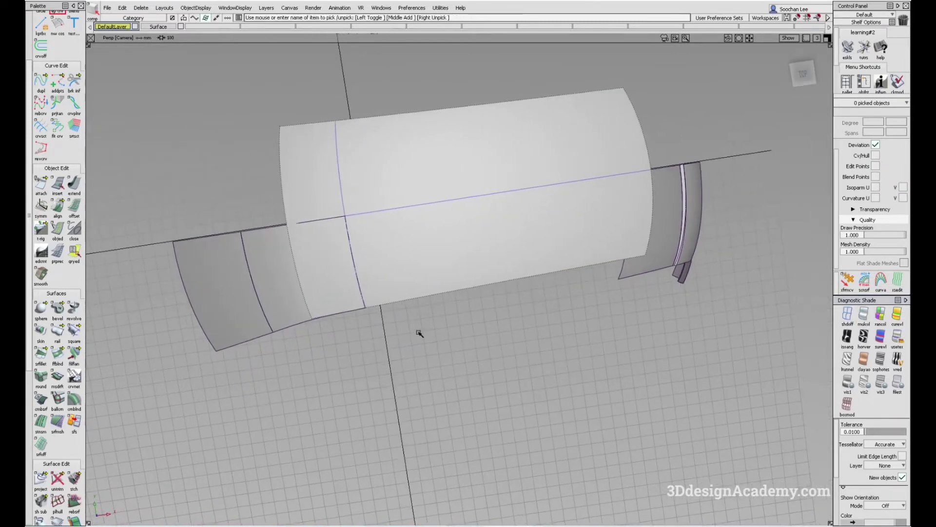
Trim the upper surface again, keeping the region bounded by the lengthwise and crosswise curves on surface
left_click_drag(59, 488, 76, 481)
left_click(454, 268)
left_click(453, 268)
key("space")
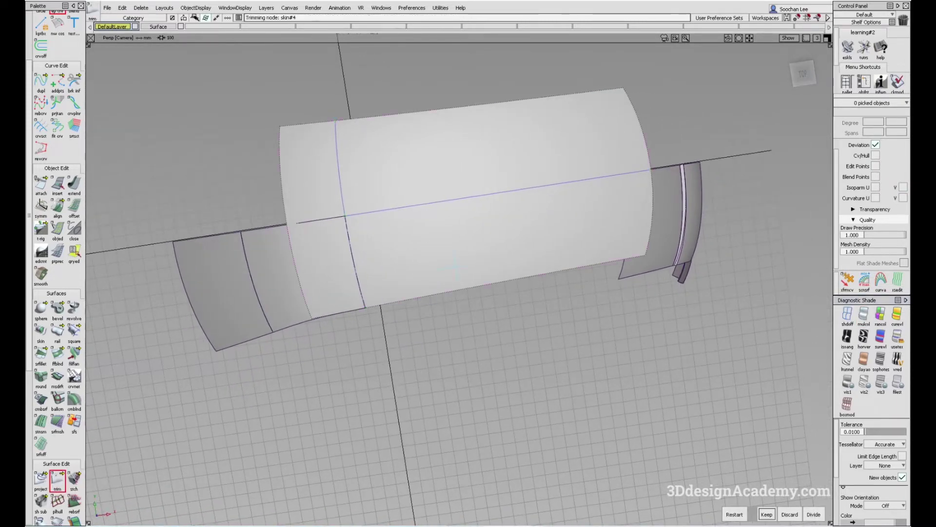
Turn on the Surface layer's symmetry and try moving the upper surface's control points near the centreline
left_click_drag(158, 27, 163, 68)
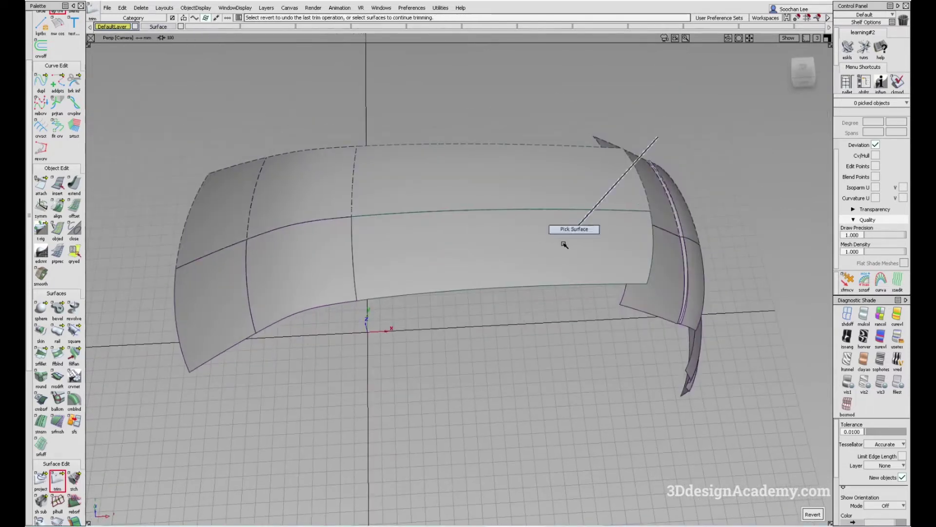
left_click(561, 243)
left_click_drag(649, 233, 649, 233, "ctrl+shift")
left_click_drag(644, 231, 714, 266)
middle_click_drag(639, 281, 634, 225, "ctrl+shift")
left_click_drag(626, 226, 641, 227)
right_click_drag(607, 260, 609, 235)
right_click_drag(666, 319, 580, 260, "ctrl+shift")
left_click_drag(583, 263, 601, 302, "alt+shift")
left_click(864, 336)
left_click_drag(546, 229, 564, 220, "alt+shift")
key("ctrl+z")
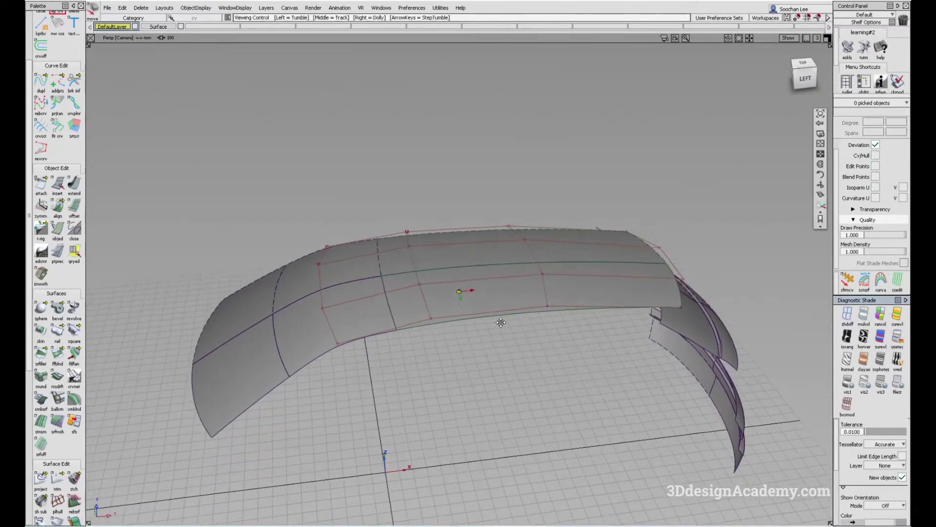
Turn off symmetry for the Surface layer
left_click(496, 305)
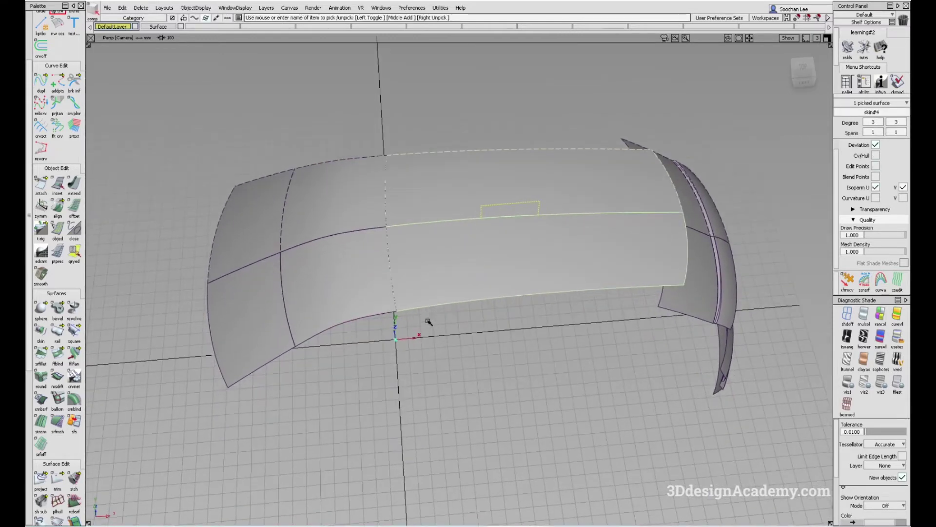
left_click(171, 30)
left_click(178, 65)
Assign the long upper surface to DefaultLayer and hide the Surface layer
left_click_drag(499, 343, 506, 308, "ctrl+shift")
left_click_drag(531, 198, 483, 269)
left_click(126, 27)
left_click(117, 34)
left_click(181, 27)
left_click_drag(417, 349, 489, 306, "alt+shift")
left_click(489, 306)
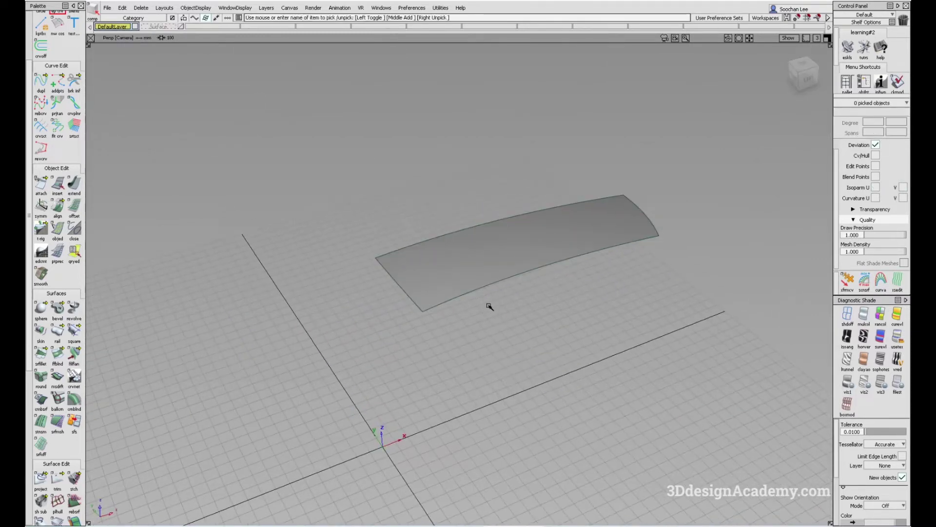
Untrim the isolated upper surface and delete the crosswise curve on surface near its front end
left_click(466, 282)
scroll(57, 429, "down", 1)
left_click_drag(57, 429, 91, 430)
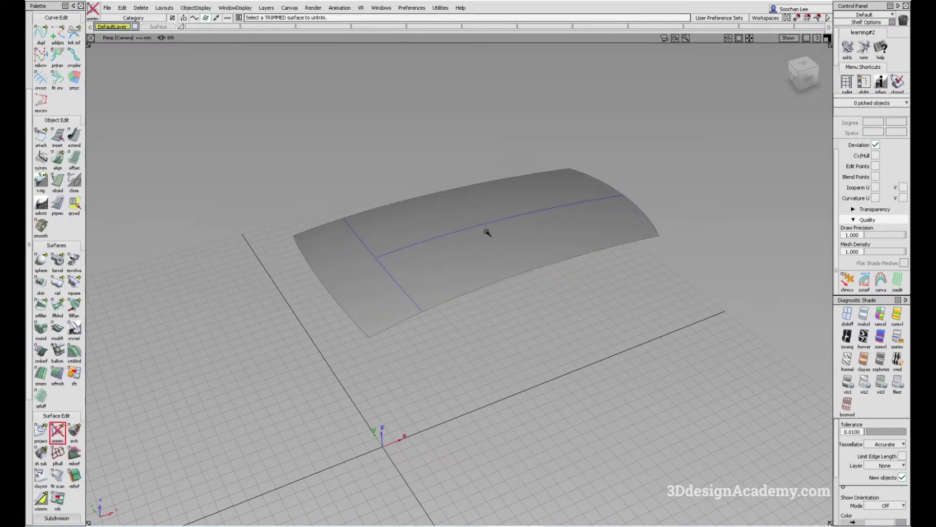
left_click_drag(423, 311, 426, 320, "ctrl+shift")
left_click(424, 312)
key("Delete")
left_click(470, 309)
Trim-convert the region beside the centreline curve, with Extend set to Selected at the curve's front end
left_click_drag(215, 431, 190, 360, "ctrl+shift")
left_click(58, 432)
left_click_drag(57, 431, 110, 430)
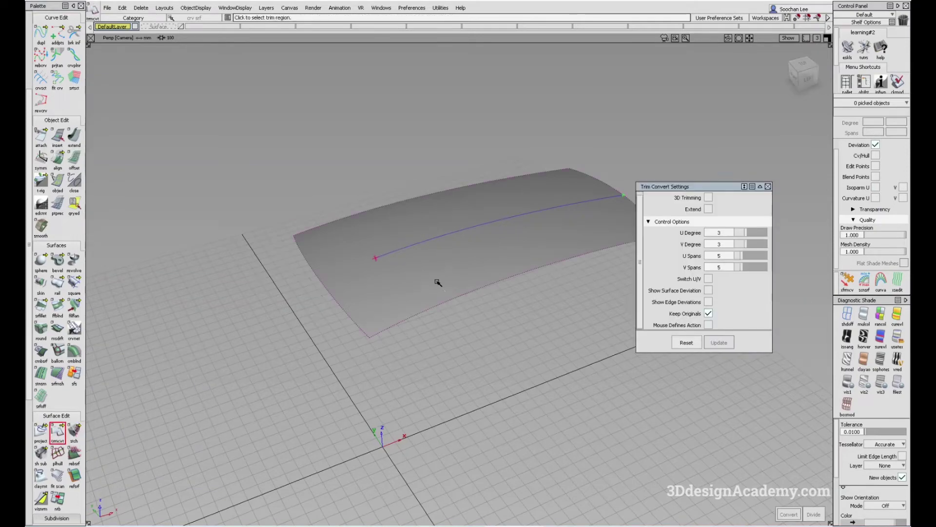
left_click(707, 209)
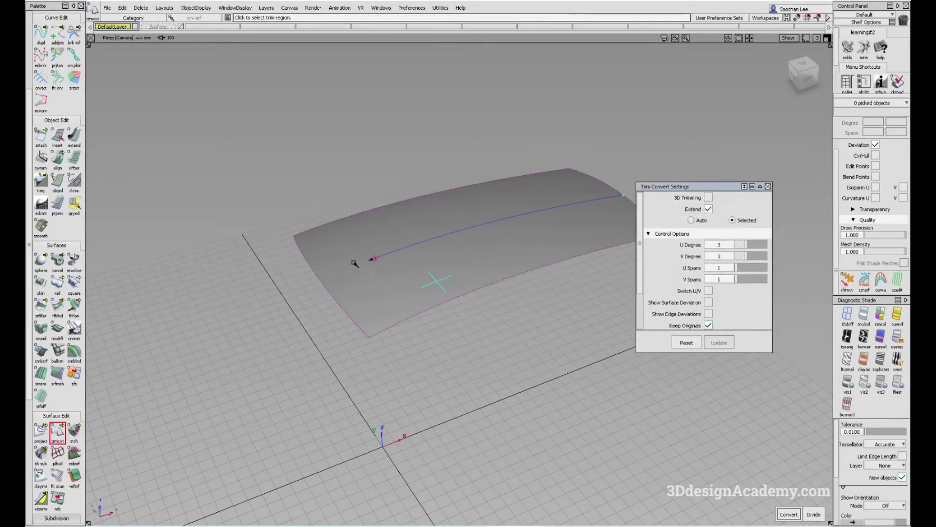
left_click(374, 259)
key("space")
Delete the original surface, keep the trim-converted one and check it from above
left_click_drag(403, 281, 451, 332, "alt+shift")
left_click_drag(451, 332, 476, 151, "ctrl+shift")
left_click(426, 208)
key("Delete")
key("Return")
left_click(539, 206)
mouse_move(540, 206)
left_mouse_down("alt+shift")
mouse_move(515, 208)
mouse_move(458, 308)
mouse_move(447, 370)
mouse_move(430, 286)
left_mouse_up("alt+shift")
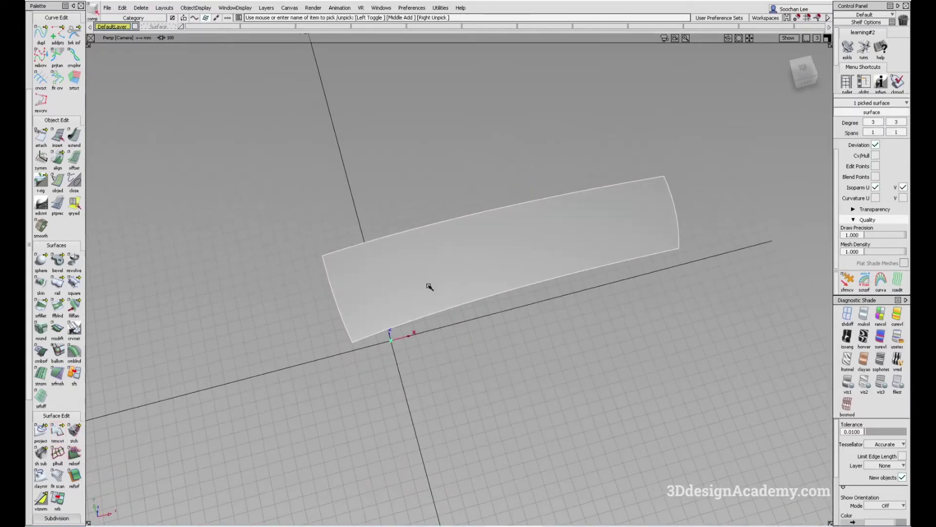
left_click(144, 155)
Duplicate the four boundary edges of the converted surface as curves with the No rebuild type
scroll(58, 134, "up", 2)
left_click(42, 91)
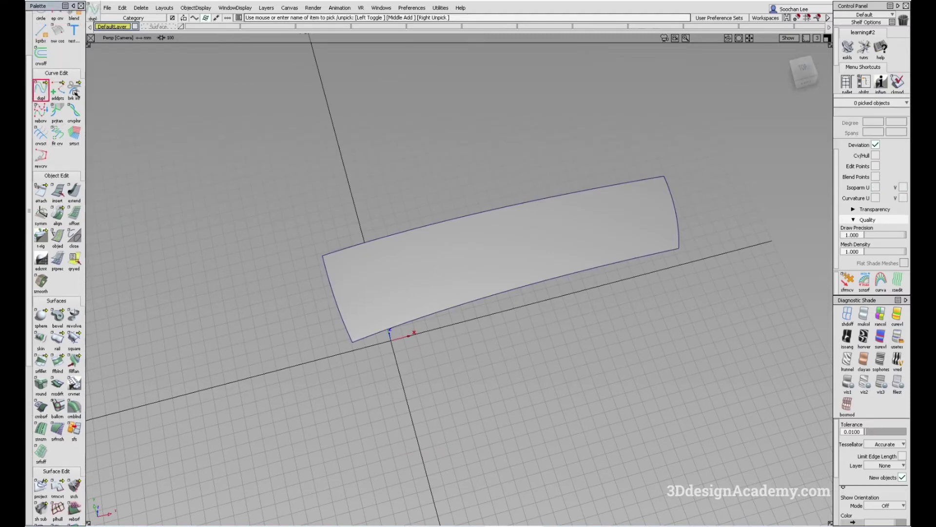
left_click(340, 292)
key("space")
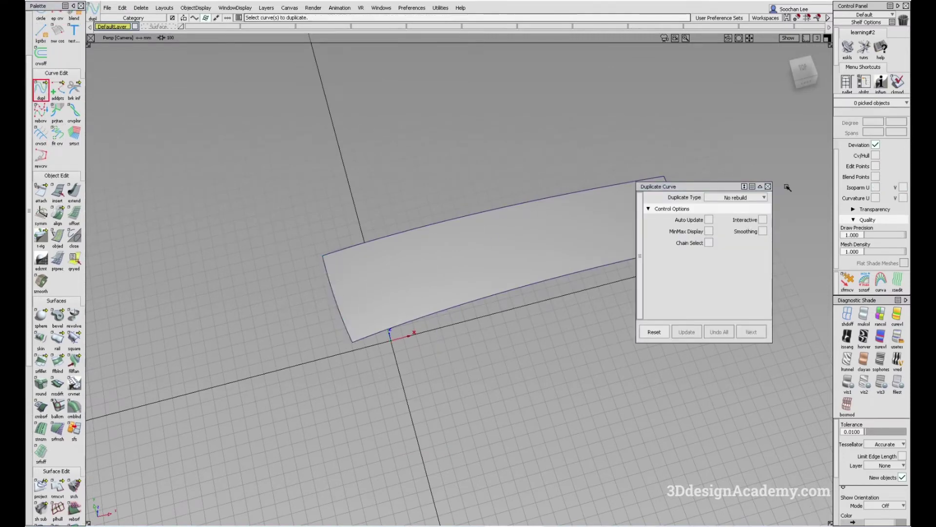
left_click(768, 187)
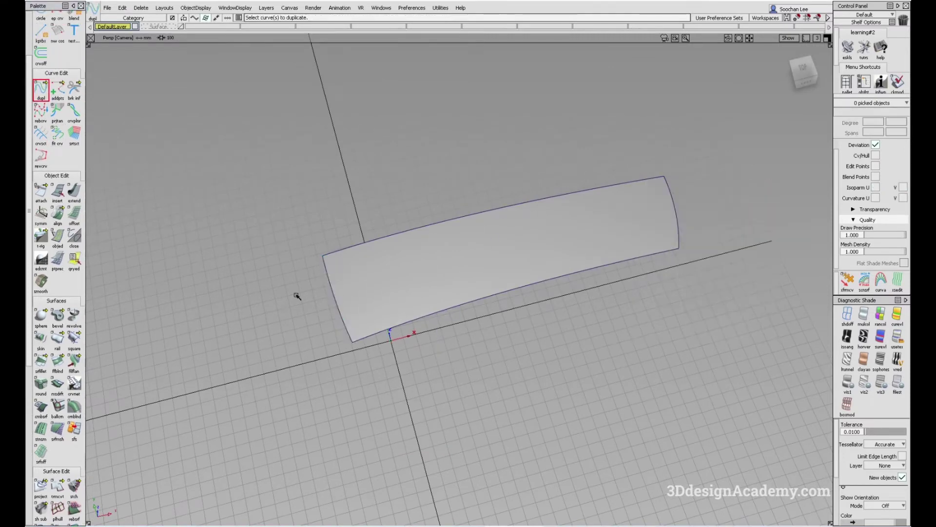
left_click(338, 303)
left_click(510, 210)
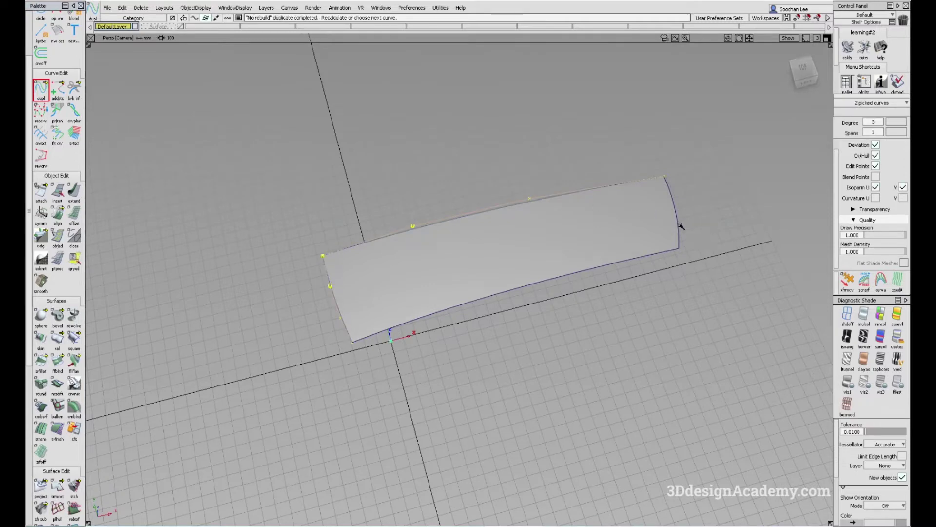
left_click(660, 254)
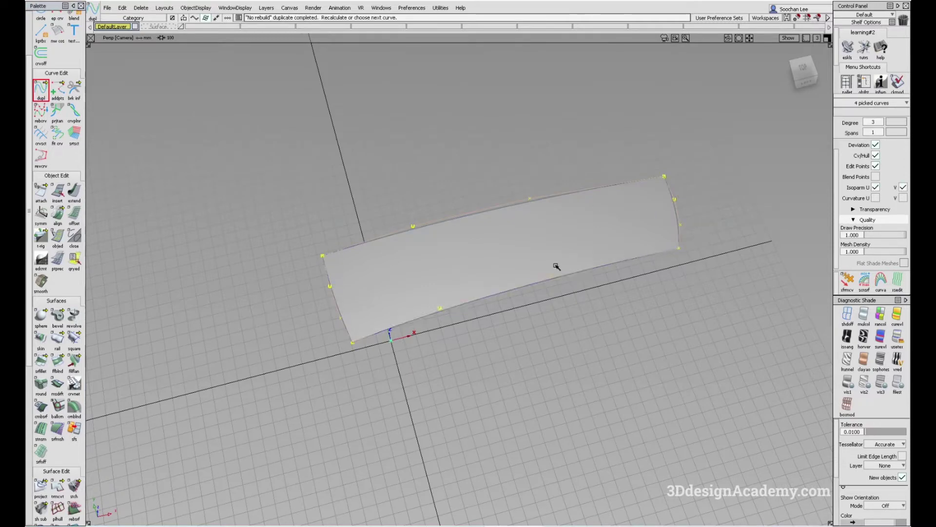
In the top view, delete the converted surface and keep the four duplicated curves
left_click_drag(556, 266, 544, 249, "ctrl+shift")
key("F5")
left_click_drag(505, 350, 491, 324, "ctrl+shift")
left_click(491, 323)
key("Delete")
key("Return")
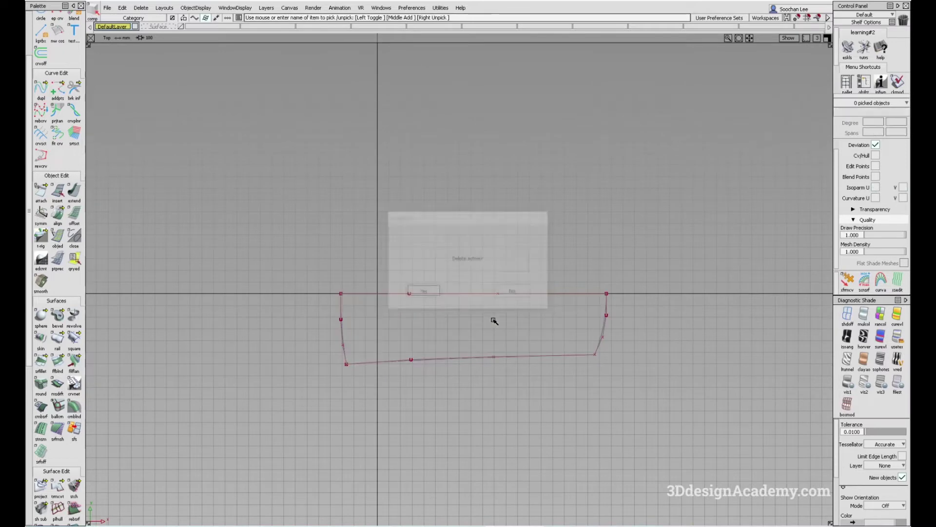
Set the degree of the two short end curves to 2
left_click_drag(316, 323, 635, 325)
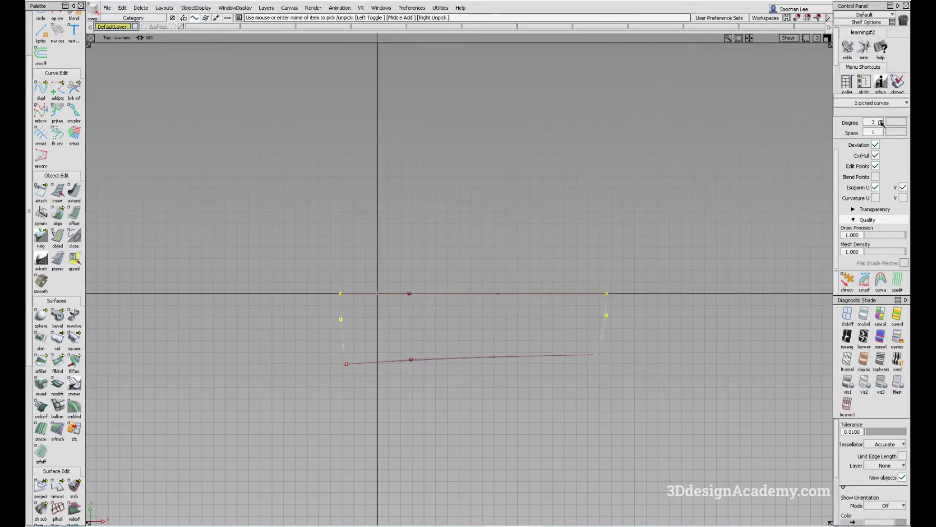
left_click(884, 123)
left_click(880, 159)
Move the middle control point of the front end curve sideways in the top view
left_click_drag(335, 335, 334, 332, "ctrl+shift")
left_click_drag(336, 336, 358, 347, "ctrl+shift")
right_click_drag(360, 355, 348, 286, "ctrl+shift")
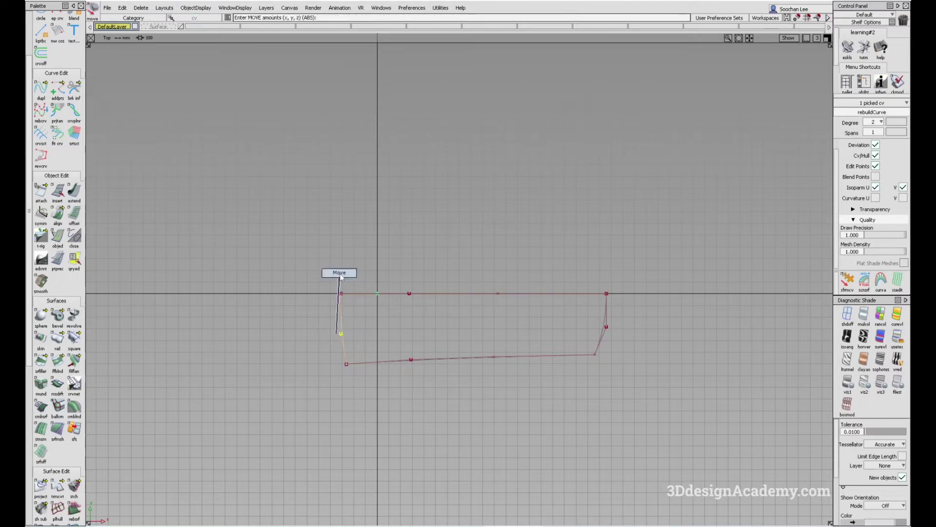
right_click_drag(418, 302, 431, 299)
Move the middle control point of the rear end curve in the top view
left_click_drag(598, 382, 585, 337, "ctrl+shift")
left_click_drag(577, 307, 627, 344, "ctrl+shift")
left_click(625, 279, "ctrl")
right_click_drag(628, 349, 627, 322, "ctrl+shift")
left_click_drag(578, 314, 571, 261, "ctrl+shift")
Build a Square surface in the perspective view from the two end curves and the two long side curves
key("F8")
left_click_drag(458, 322, 100, 322, "alt+shift")
left_click(74, 337)
left_click_drag(322, 319, 358, 311)
left_click_drag(466, 178, 488, 227)
left_click_drag(587, 198, 698, 172)
left_click_drag(329, 315, 363, 309)
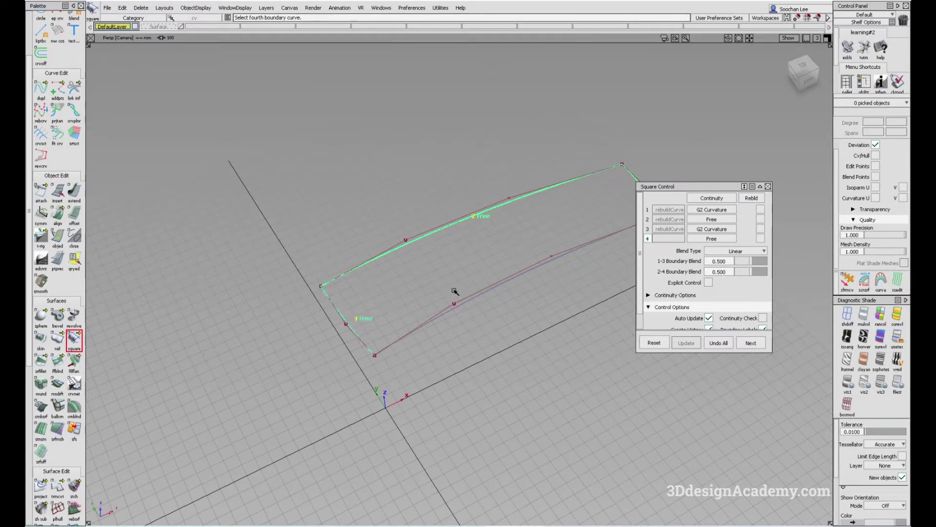
left_click(445, 284)
Set the Square surface's second boundary continuity to Implied Tangent
left_click_drag(583, 224, 664, 257, "alt+shift")
left_click(723, 220)
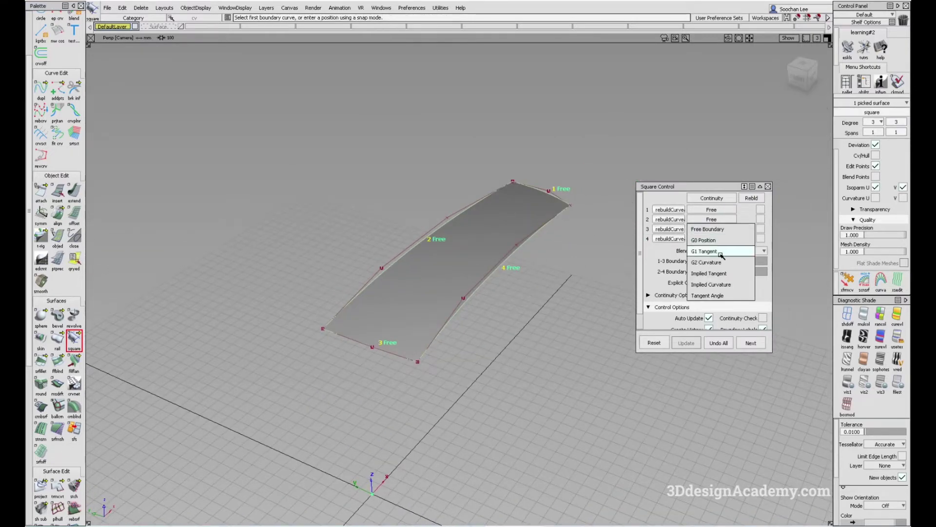
left_click(721, 273)
left_click_drag(403, 278, 382, 318, "alt+shift")
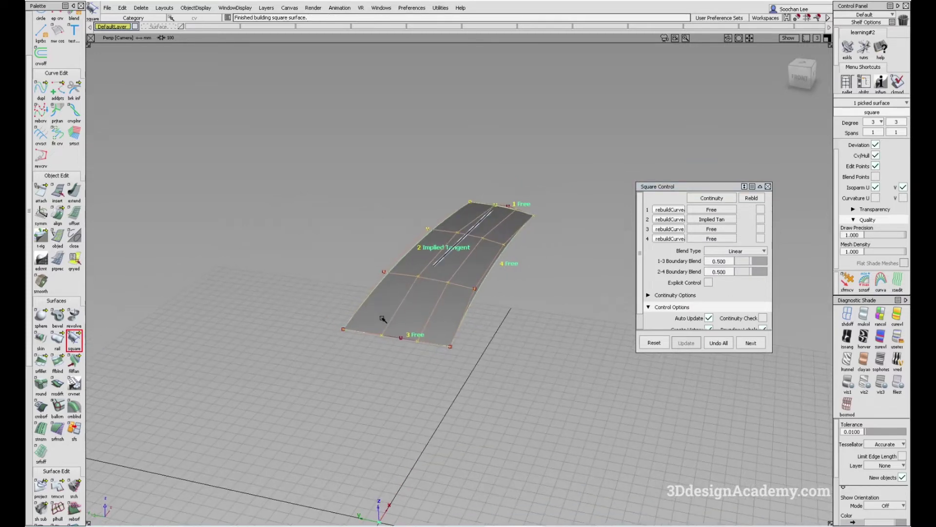
Finish the Square surface and turn on symmetry for DefaultLayer
left_click(751, 343)
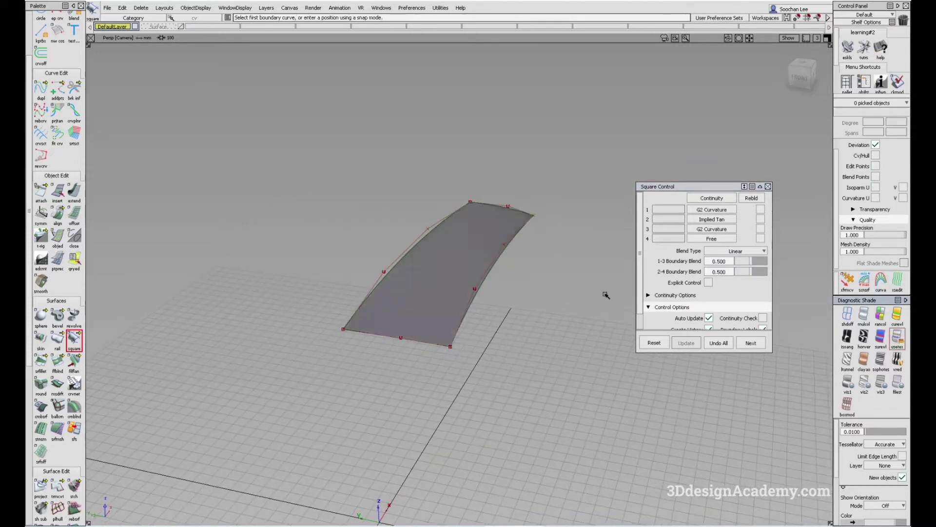
left_click_drag(606, 292, 433, 323, "alt+shift")
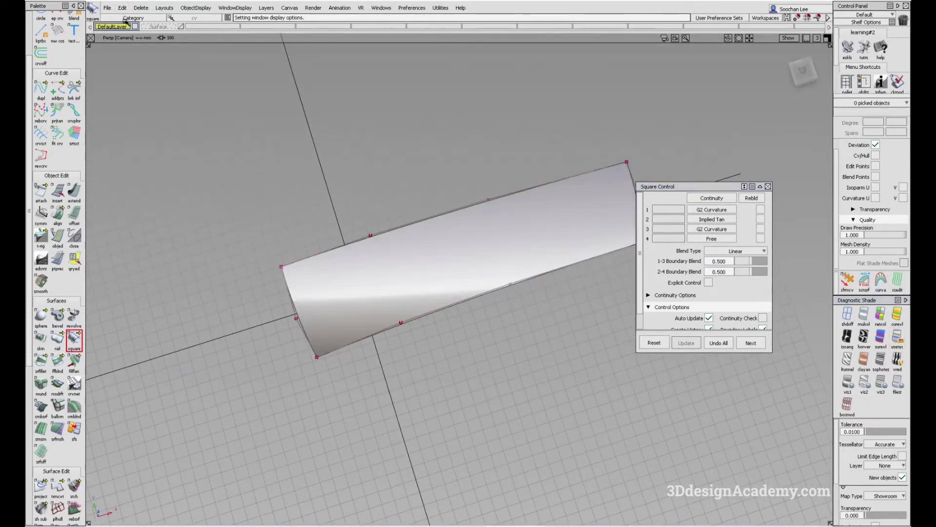
left_click(122, 26)
left_click(119, 67)
Raise the middle control point of the rear end curve about 5.7 mm in Z
left_click_drag(430, 257, 450, 286, "alt+shift")
right_click_drag(537, 291, 505, 302, "alt+shift")
left_click_drag(504, 302, 548, 385, "alt+shift")
mouse_move(552, 394)
right_mouse_down("ctrl+shift")
mouse_move(510, 361)
mouse_move(548, 323)
mouse_move(493, 322)
right_mouse_up("ctrl+shift")
mouse_move(492, 322)
left_mouse_down("alt+shift")
mouse_move(442, 351)
mouse_move(489, 344)
left_mouse_up("alt+shift")
left_click_drag(462, 349, 495, 376)
middle_click_drag(495, 377, 498, 391, "ctrl+shift")
right_click_drag(499, 381, 499, 378)
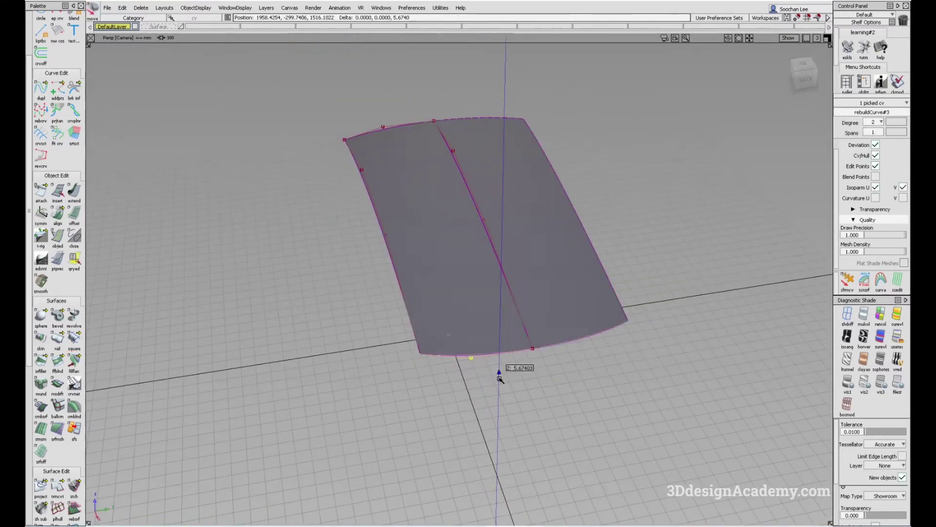
Adjust the height of the rear end curve's middle control point in the orthographic back view
left_click_drag(476, 332, 617, 428, "alt+shift")
right_click_drag(619, 430, 493, 353, "ctrl+shift")
mouse_move(453, 339)
left_mouse_down("alt+shift")
mouse_move(425, 329)
mouse_move(428, 341)
left_mouse_up("alt+shift")
right_click_drag(481, 347, 437, 339, "alt+shift")
left_click_drag(437, 339, 439, 339, "alt+shift")
left_click_drag(529, 362, 480, 298, "alt+shift")
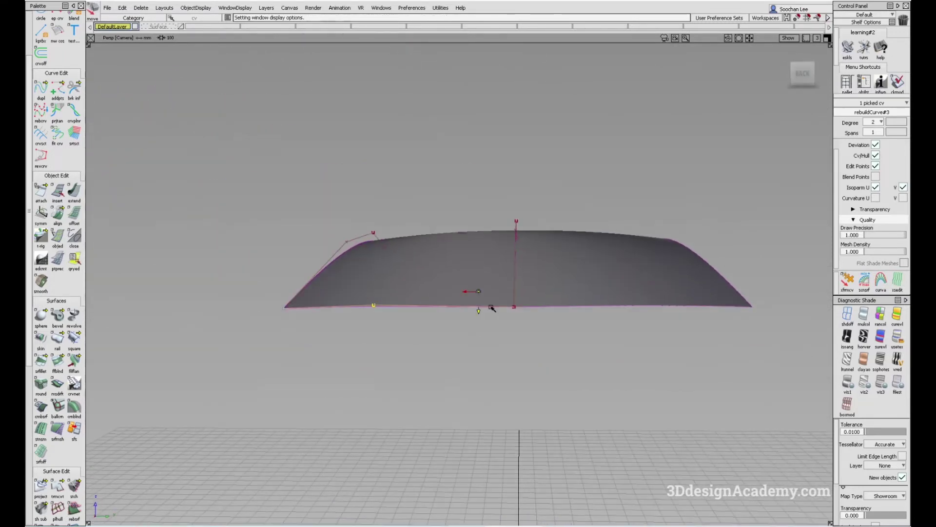
left_click_drag(526, 336, 520, 322)
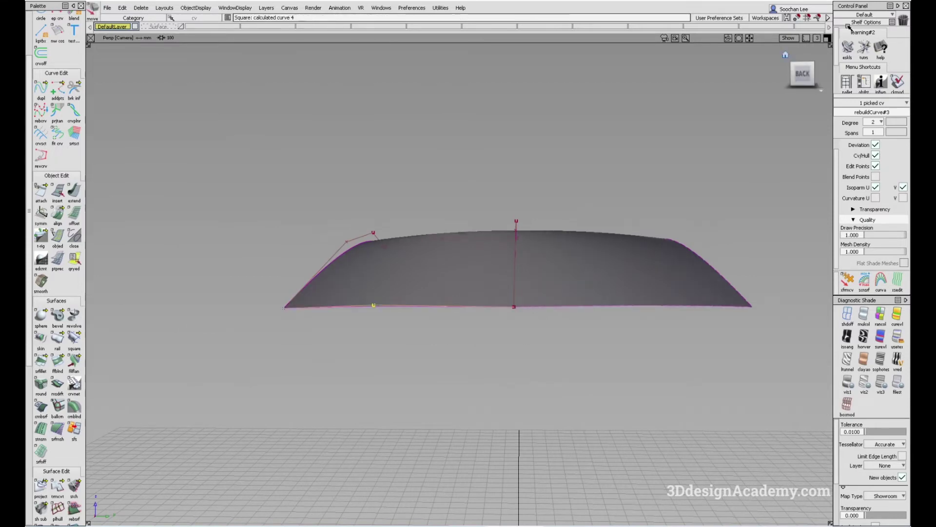
left_click(801, 73)
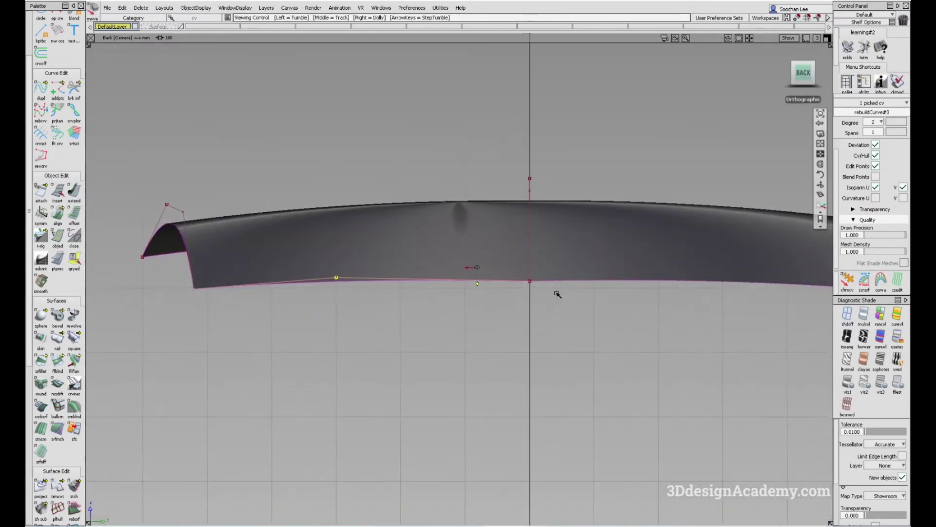
mouse_move(541, 299)
right_mouse_down()
mouse_move(544, 276)
mouse_move(538, 292)
right_mouse_up()
Try to move the control point with the absolute amounts 0,0,.01
right_click_drag(477, 335, 476, 309, "ctrl+shift")
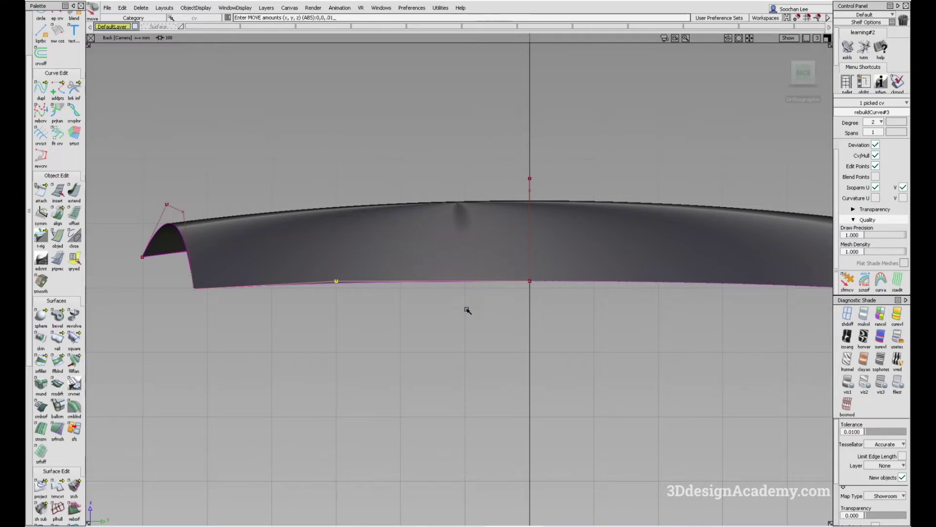
key("Return")
key("ctrl+z")
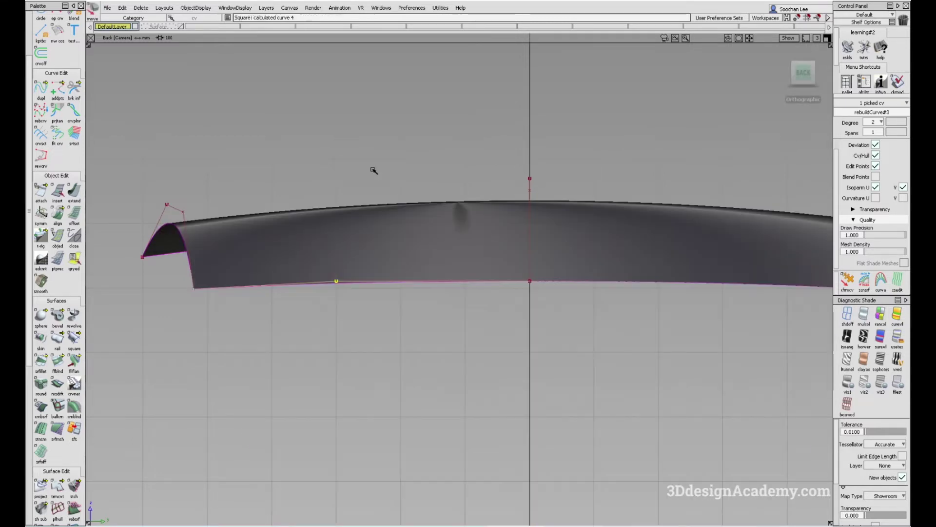
Switch move entry to relative and raise the rear end curve's middle control point about 1.2 mm in Z in the perspective view
type("r")
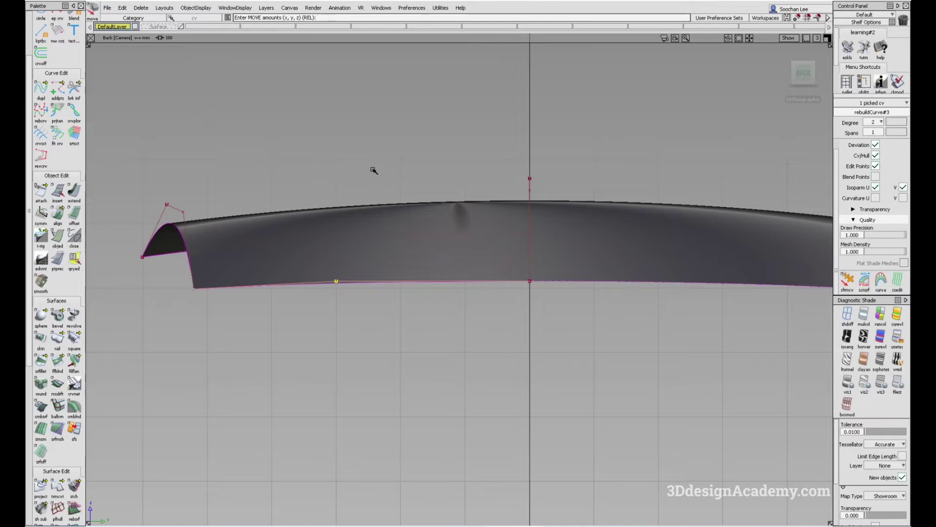
key("F8")
mouse_move(646, 326)
left_mouse_down("alt+shift")
mouse_move(477, 337)
mouse_move(460, 298)
mouse_move(432, 326)
mouse_move(500, 247)
mouse_move(479, 277)
left_mouse_up("alt+shift")
key("alt+m")
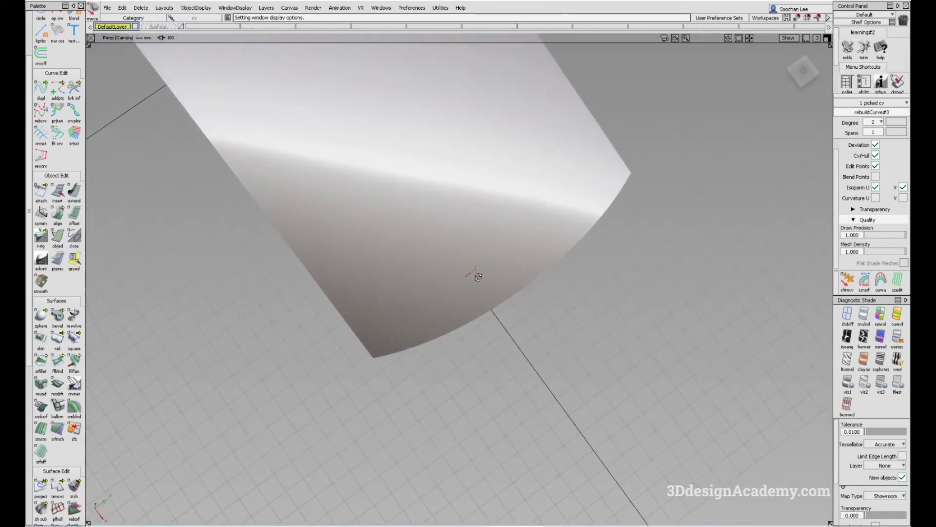
left_click_drag(506, 369, 432, 328, "alt+shift")
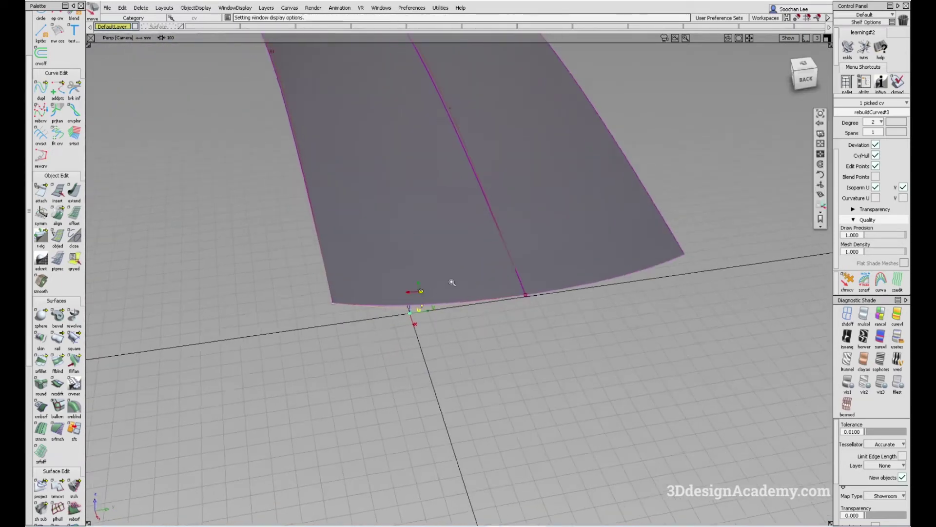
middle_click_drag(462, 342, 462, 341, "ctrl+shift")
right_click_drag(455, 360, 457, 359)
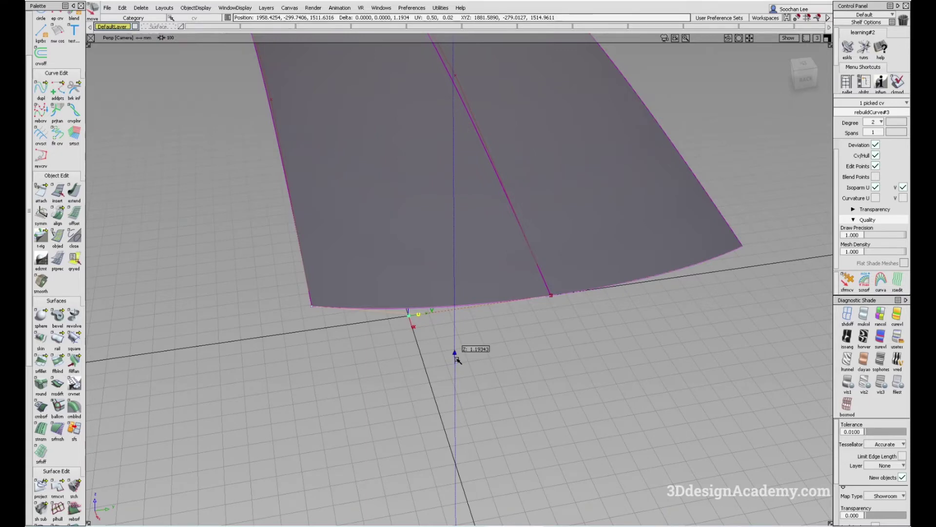
right_click_drag(457, 359, 458, 358)
Measure the distance between the front and rear end points of the outer side curve
left_click_drag(539, 364, 470, 308, "ctrl+shift")
right_click_drag(470, 307, 454, 312, "ctrl+shift")
left_click_drag(453, 312, 397, 276, "alt+shift")
right_click_drag(397, 276, 382, 291, "alt+shift")
left_click_drag(382, 292, 420, 336, "alt+shift")
scroll(65, 477, "down", 5)
left_click(82, 458)
left_click(167, 369, "ctrl")
left_click(514, 319, "ctrl")
mouse_move(514, 319)
left_mouse_down("alt+shift")
mouse_move(431, 359)
mouse_move(431, 336)
mouse_move(512, 306)
left_mouse_up("alt+shift")
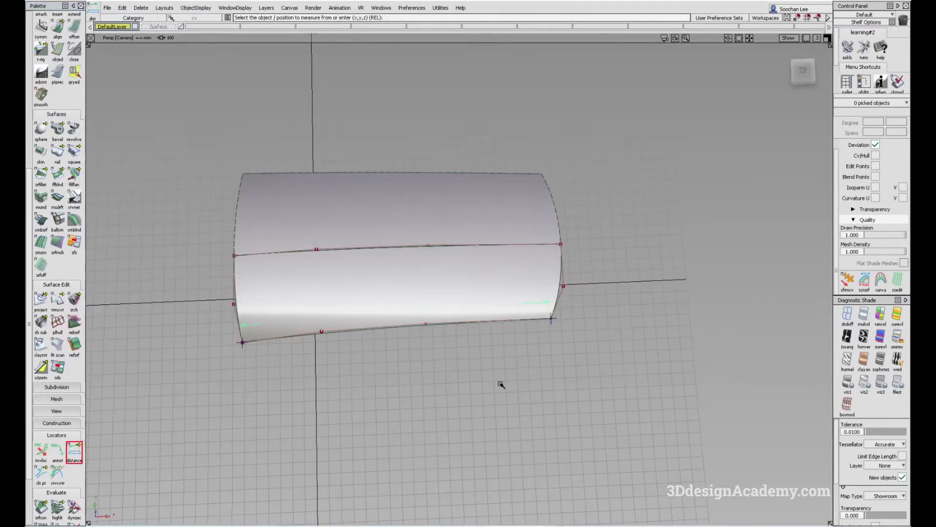
Examine the mirrored Square surface's highlights from the rear and from above, with the curves toggled off and on
left_click_drag(561, 408, 571, 259, "alt+shift")
right_click_drag(571, 259, 588, 260, "alt+shift")
left_click_drag(587, 261, 551, 258, "alt+shift")
right_click_drag(623, 354, 508, 300, "ctrl+shift")
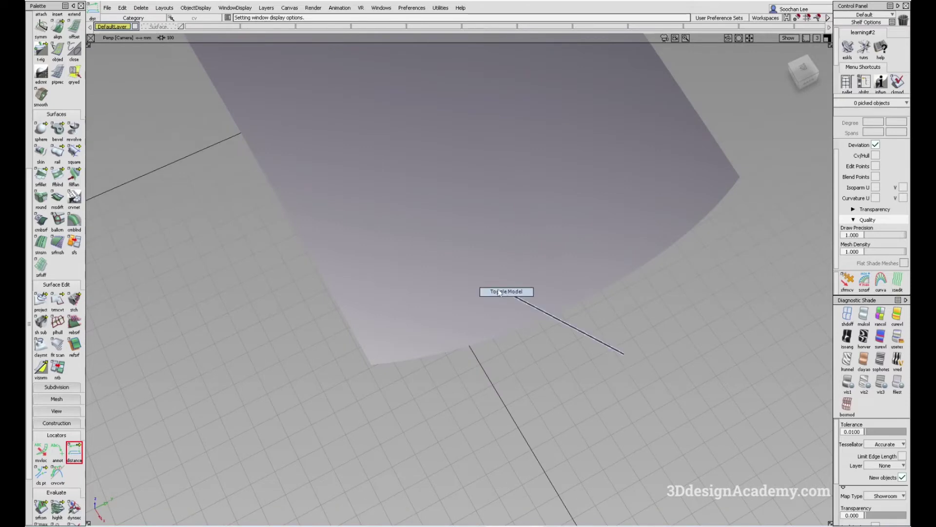
left_click_drag(512, 307, 560, 332, "alt+shift")
right_click_drag(560, 331, 546, 337, "alt+shift")
right_click_drag(603, 387, 502, 321, "ctrl+shift")
left_click_drag(503, 324, 521, 362, "alt+shift")
right_click_drag(522, 362, 478, 340, "alt+shift")
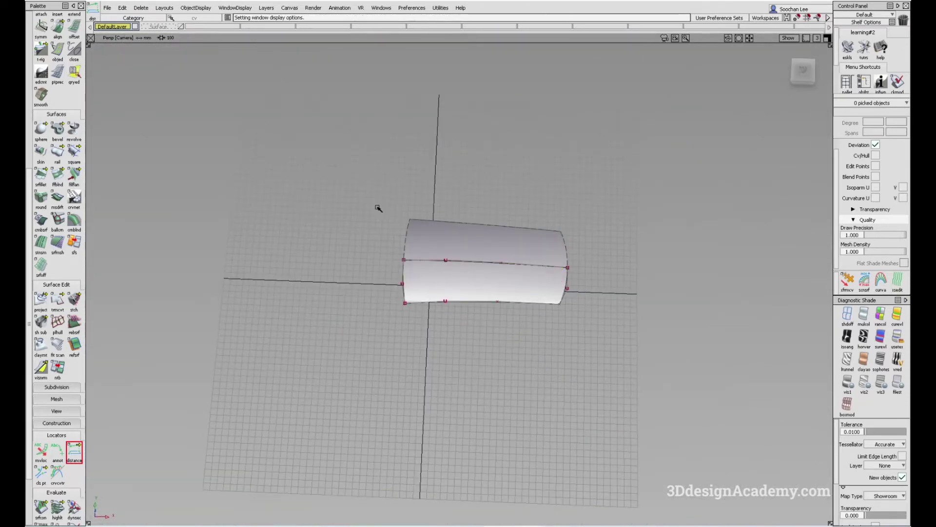
Assign the Square surface and its four boundary curves to a new layer, and display the Surface layer in its place
left_click(247, 10)
left_click(272, 20)
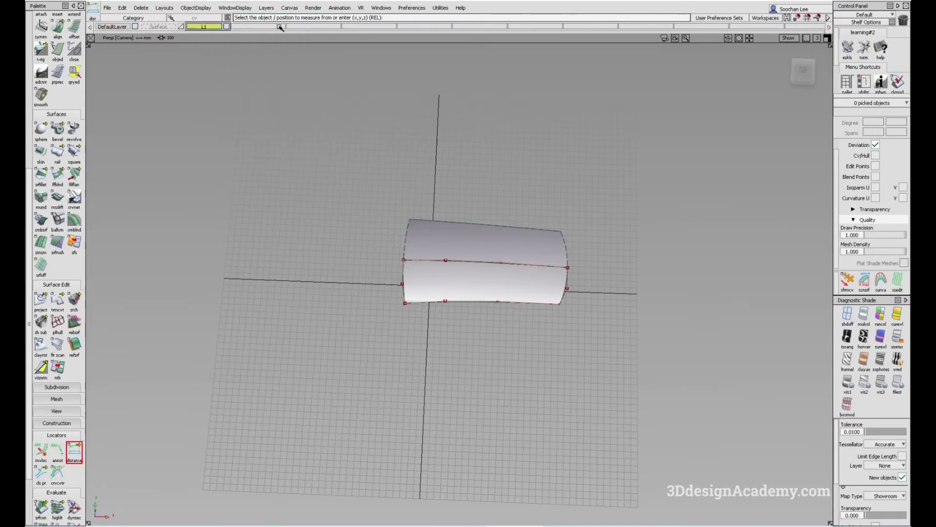
left_click_drag(453, 214, 427, 197, "ctrl+shift")
left_click_drag(324, 142, 590, 347)
left_click(214, 28)
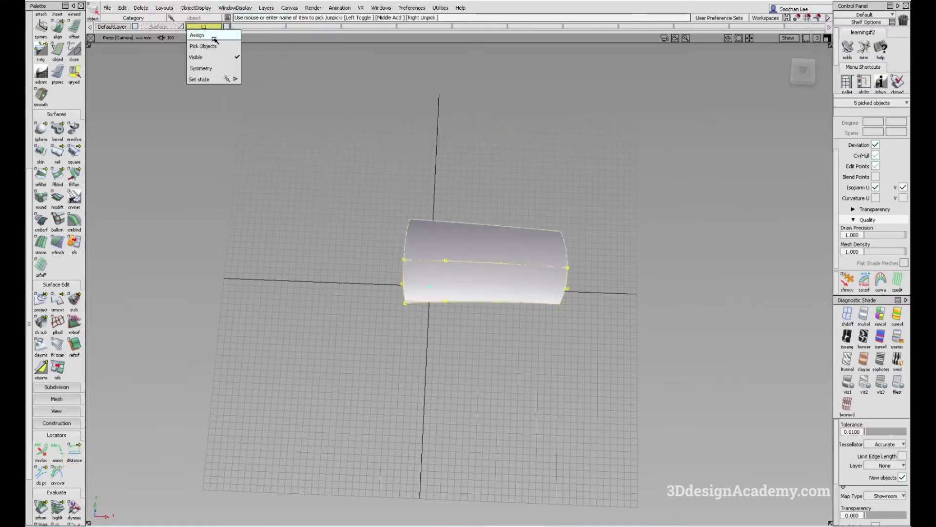
left_click(214, 37)
left_click(182, 28)
left_click(227, 26)
Display the original upper surface's control points and pick one at its rear edge for moving
left_click_drag(529, 339, 560, 317, "alt+shift")
left_click_drag(558, 209, 542, 232, "ctrl+shift")
left_click(463, 274)
middle_click_drag(464, 274, 545, 325, "ctrl+shift")
mouse_move(545, 326)
left_mouse_down("alt+shift")
mouse_move(556, 267)
mouse_move(559, 315)
left_mouse_up("alt+shift")
left_click_drag(531, 269, 551, 271, "ctrl+shift")
left_click(566, 257)
right_click_drag(615, 303, 620, 280, "ctrl+shift")
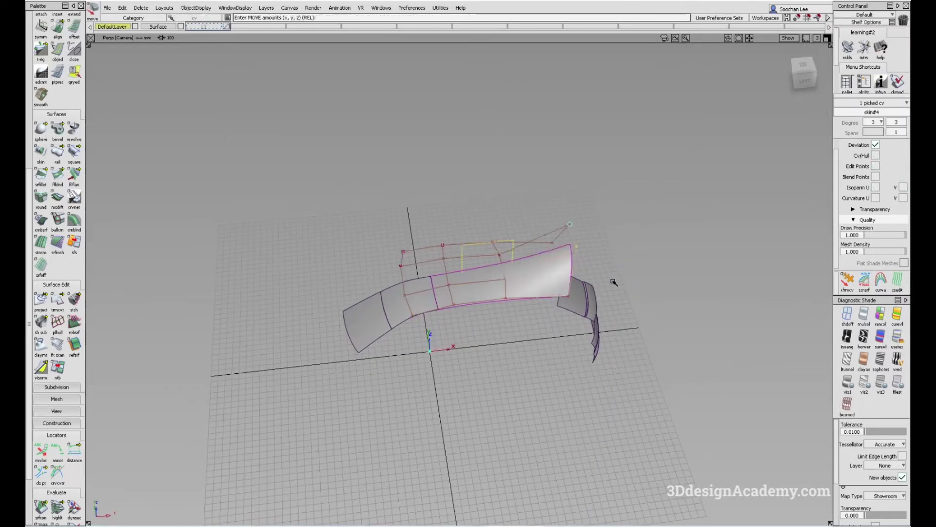
Turn on symmetry for the Surface layer
left_click_drag(541, 293, 212, 76, "alt+shift")
left_click_drag(169, 30, 177, 67)
left_click_drag(531, 293, 531, 271, "ctrl+shift")
left_click_drag(534, 273, 543, 309, "alt+shift")
middle_click_drag(544, 298, 547, 317, "ctrl+shift")
left_click_drag(548, 317, 518, 318, "alt+shift")
Try isoangle diagnostic shading on the mirrored surfaces and switch to multi-color shading
left_click(863, 337)
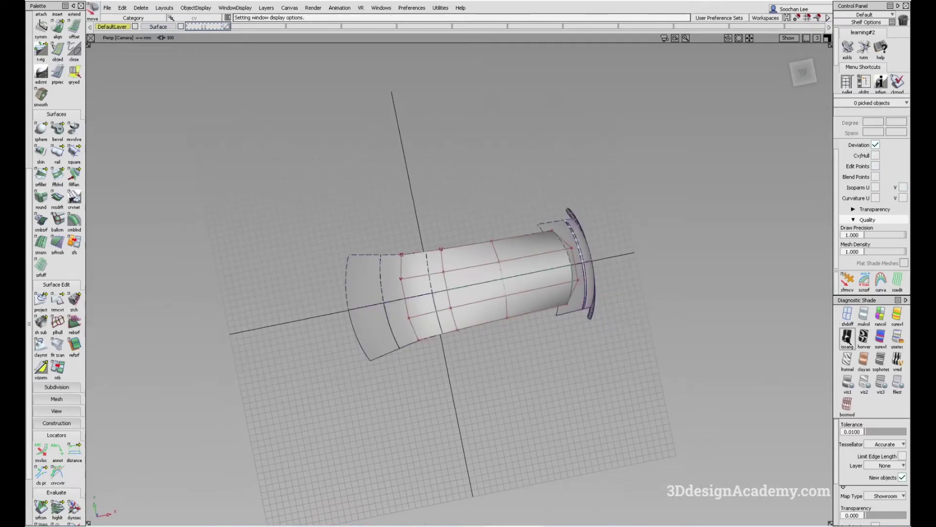
left_click(851, 337)
mouse_move(804, 334)
left_mouse_down("alt+shift")
mouse_move(654, 289)
mouse_move(657, 259)
mouse_move(526, 256)
mouse_move(433, 180)
left_mouse_up("alt+shift")
key("ctrl+z")
left_click(865, 316)
mouse_move(551, 219)
left_mouse_down("alt+shift")
mouse_move(466, 238)
mouse_move(430, 210)
left_mouse_up("alt+shift")
left_click_drag(589, 269, 564, 189, "ctrl+shift")
mouse_move(639, 268)
left_mouse_down("alt+shift")
mouse_move(574, 241)
mouse_move(552, 265)
mouse_move(583, 262)
mouse_move(625, 282)
mouse_move(550, 195)
left_mouse_up("alt+shift")
Lower an inner control point of the original upper surface in Z and clear the selection
left_click_drag(549, 258, 551, 196, "ctrl+shift")
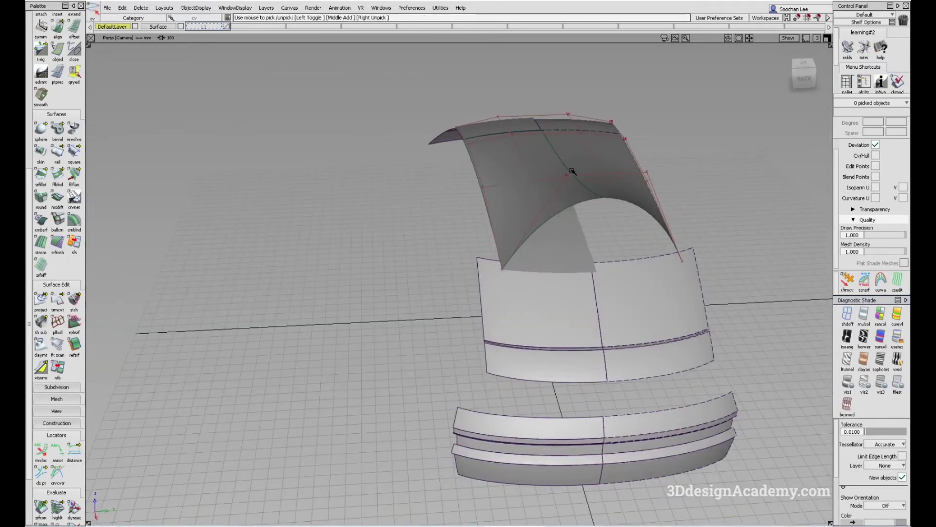
left_click(566, 176)
middle_click_drag(616, 250, 611, 241, "alt+shift")
right_click_drag(620, 249, 614, 329, "ctrl+shift")
right_click_drag(615, 258, 615, 268)
left_click_drag(547, 257, 609, 273, "alt+shift")
left_click_drag(536, 286, 491, 288, "ctrl+shift")
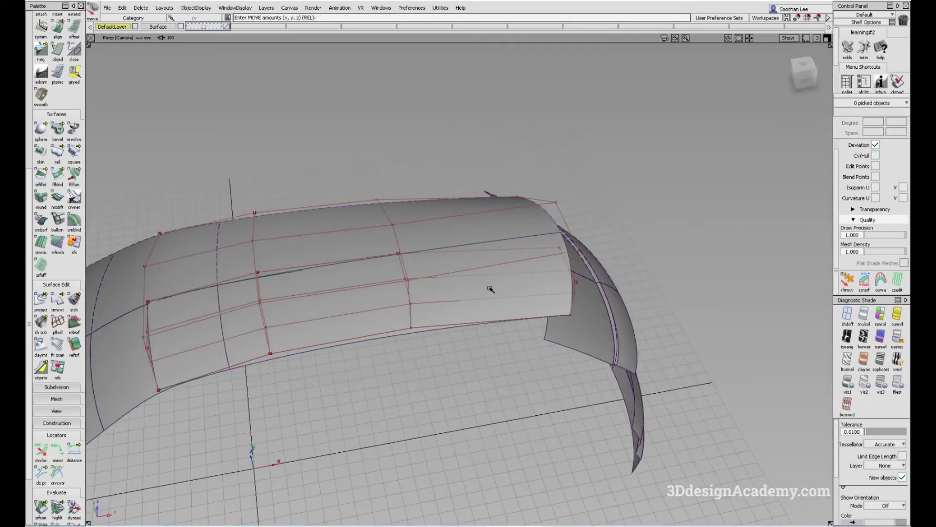
Hide the Surface layer and delete the Square surface and curves on the new layer
right_click_drag(490, 289, 467, 286, "alt+shift")
left_click(180, 27)
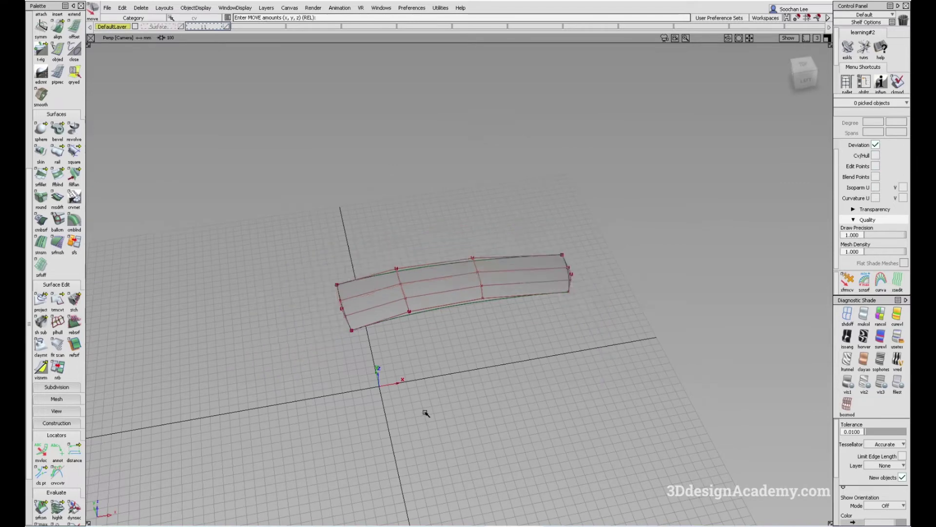
left_click_drag(337, 203, 331, 336, "ctrl+shift")
left_click_drag(244, 172, 672, 362)
key("Delete")
key("Return")
Plot a curvature comb with comb and outline display on the rear edge of the original upper surface
left_click_drag(552, 303, 569, 370, "alt+shift")
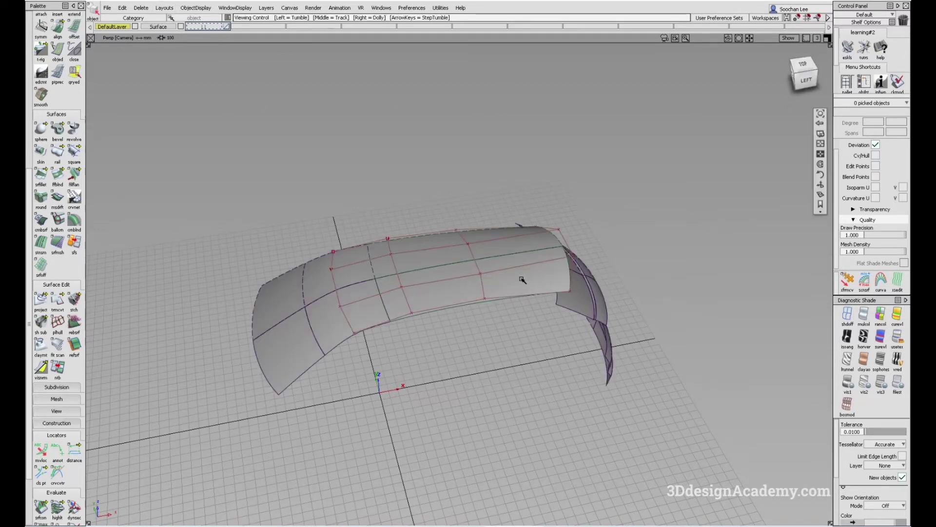
left_click_drag(522, 272, 437, 253, "alt+shift")
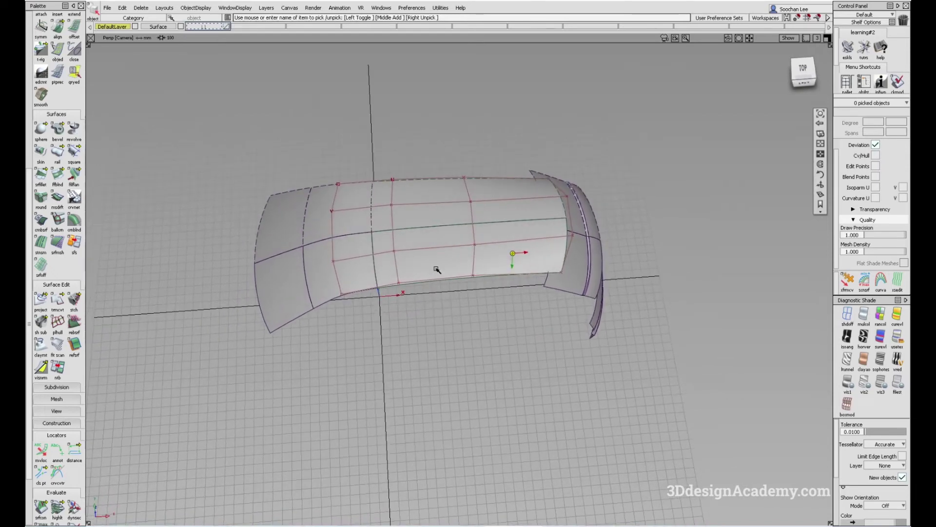
left_click_drag(634, 285, 444, 286, "alt+shift")
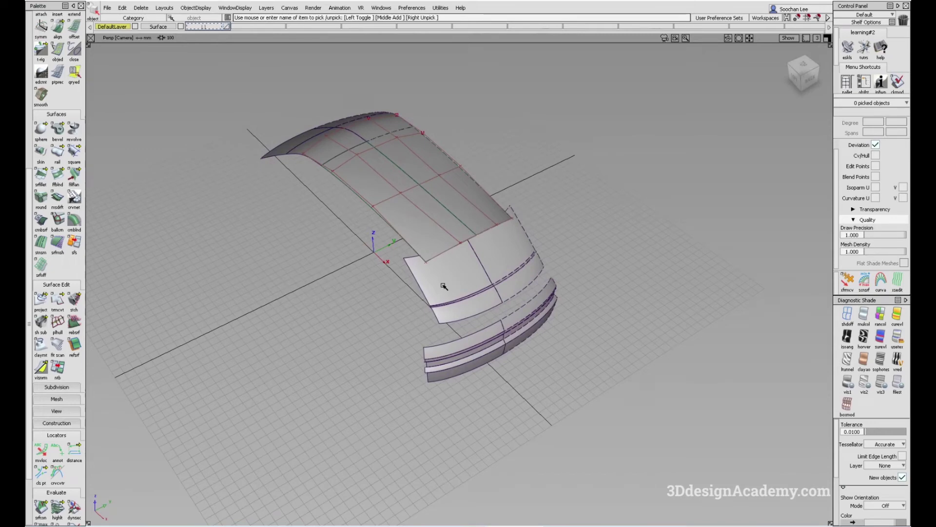
middle_click_drag(425, 276, 545, 296, "alt+shift")
left_click(501, 270, "alt+shift")
left_click_drag(501, 269, 437, 322, "alt+shift")
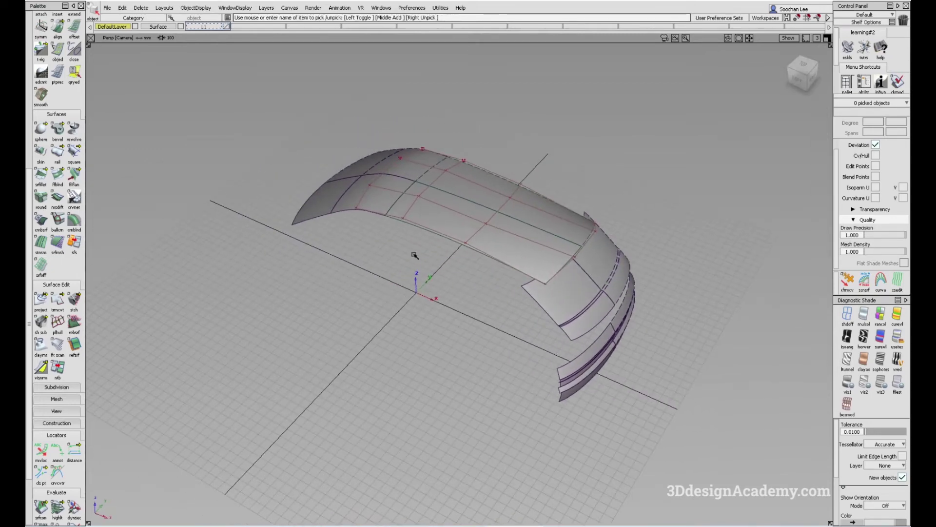
left_click(59, 476)
left_click_drag(364, 255, 337, 246, "alt+shift")
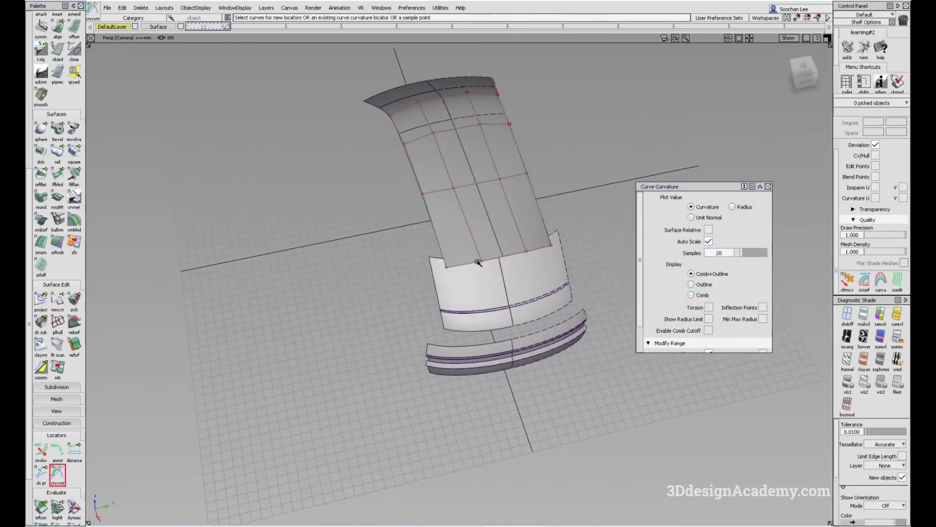
left_click_drag(494, 269, 462, 398, "alt+shift")
Move a rear-edge control point of the upper surface outward from the symmetry line in the top view
key("F5")
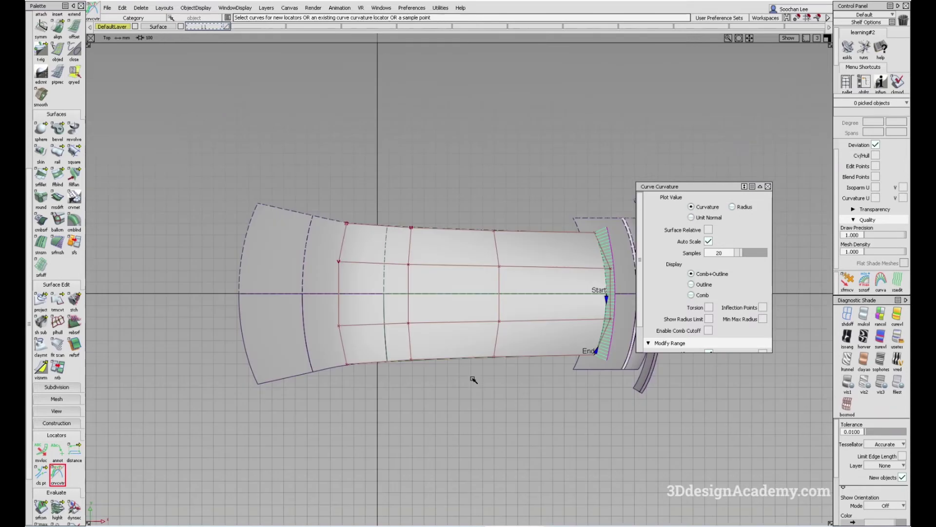
middle_click_drag(526, 360, 336, 335, "alt+shift")
right_click_drag(337, 335, 453, 311, "alt+shift")
middle_click_drag(453, 311, 462, 306, "alt+shift")
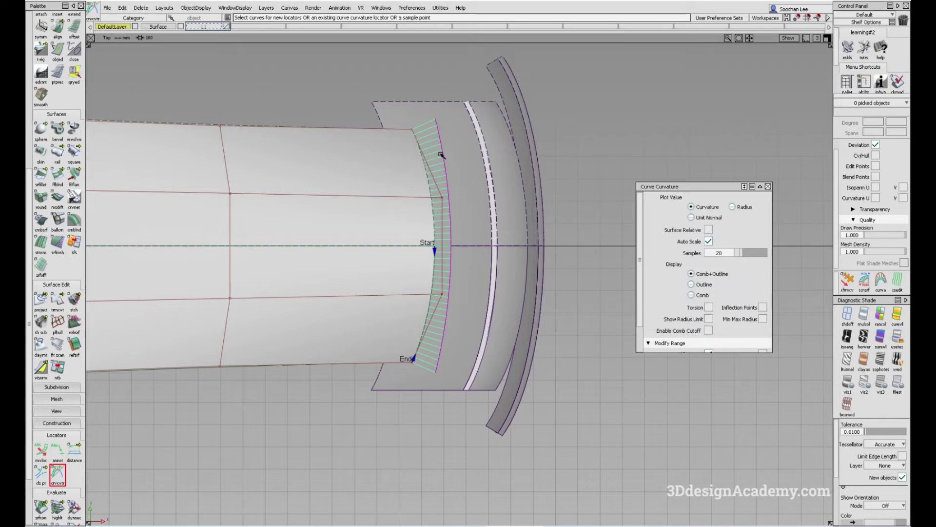
left_click_drag(382, 303, 429, 306, "ctrl+shift")
left_click_drag(421, 279, 454, 308)
middle_click_drag(467, 276, 467, 277, "ctrl+shift")
right_click_drag(468, 280, 474, 269)
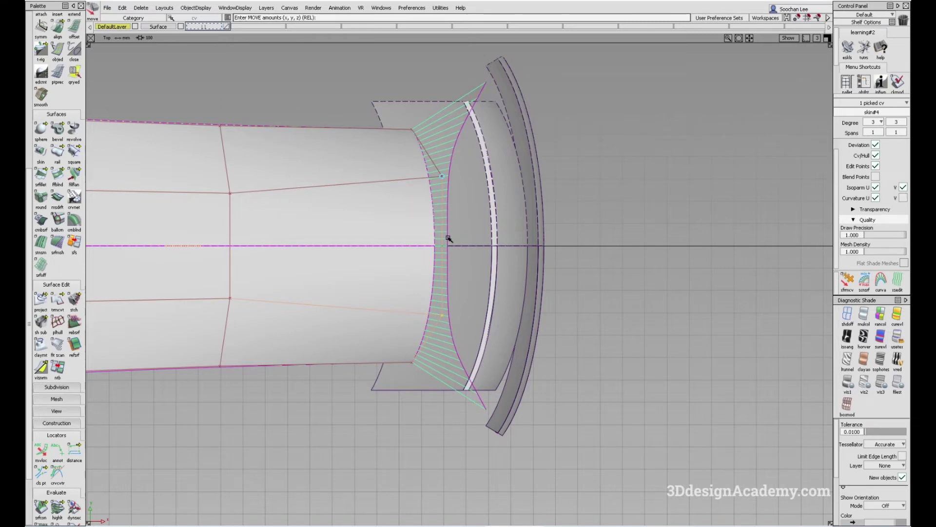
middle_click_drag(435, 342, 507, 295, "alt+shift")
left_click_drag(525, 308, 538, 389, "ctrl+shift")
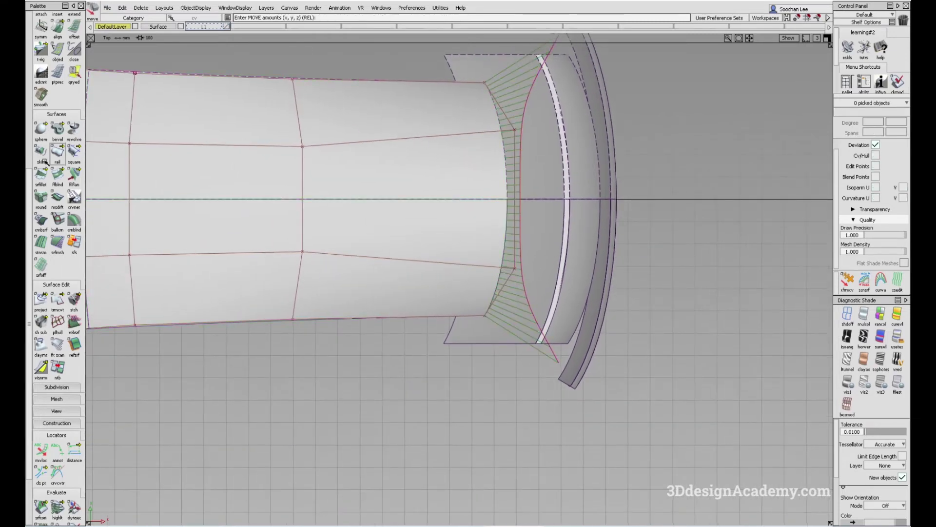
Copy the upper surface and paste the copy in place
scroll(54, 132, "up", 3)
left_click_drag(442, 298, 423, 299, "ctrl+shift")
left_click(423, 297)
key("ctrl+v")
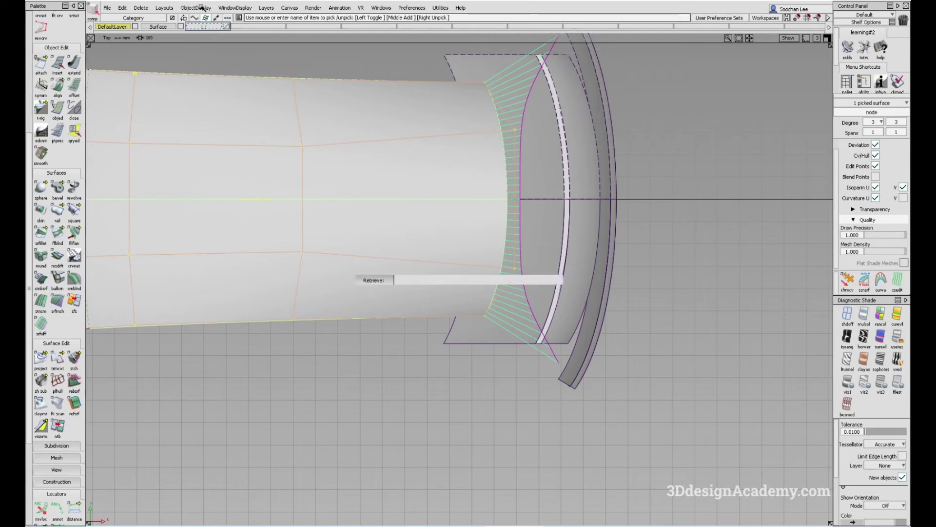
left_click_drag(261, 136, 337, 220, "ctrl+shift")
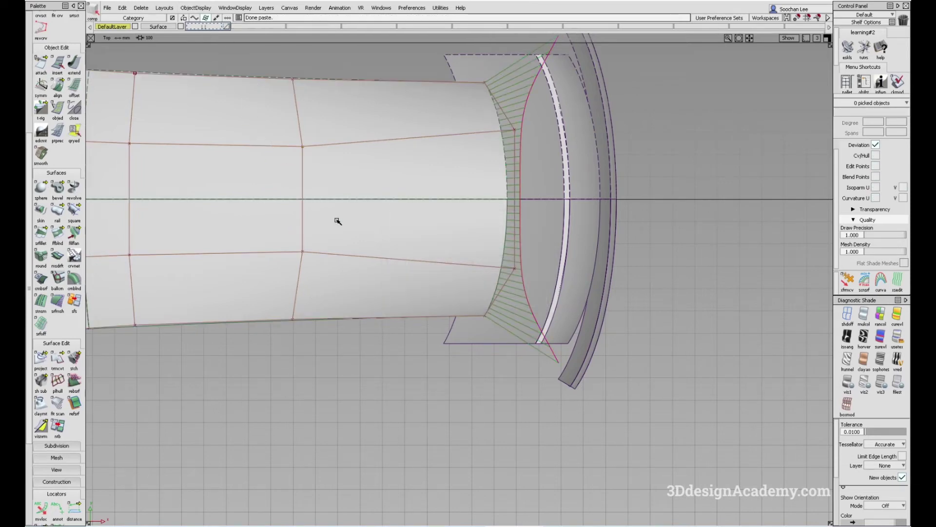
Duplicate the upper surface's rear edge as a separate curve and move it away behind the body in the top view
scroll(39, 49, "up", 3)
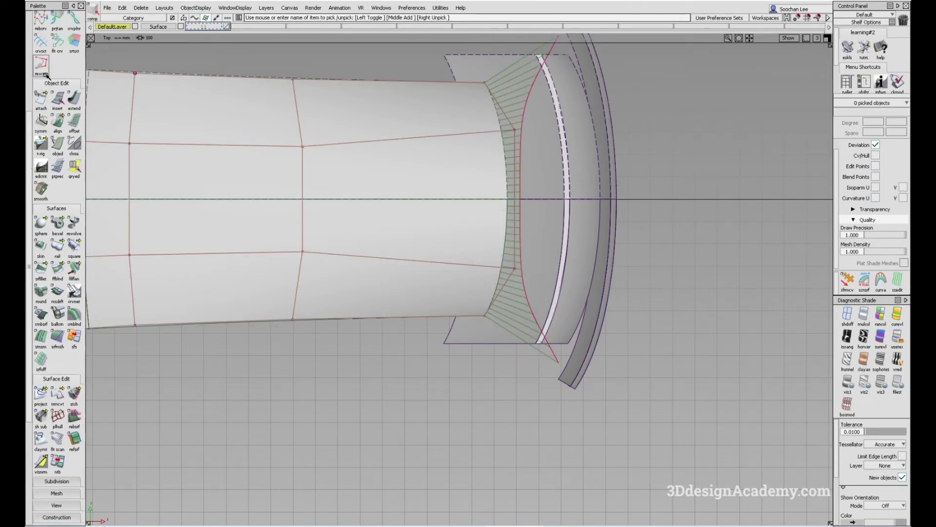
left_click(505, 242)
middle_click_drag(547, 262, 701, 260, "ctrl+shift")
middle_click_drag(680, 260, 565, 284, "alt+shift")
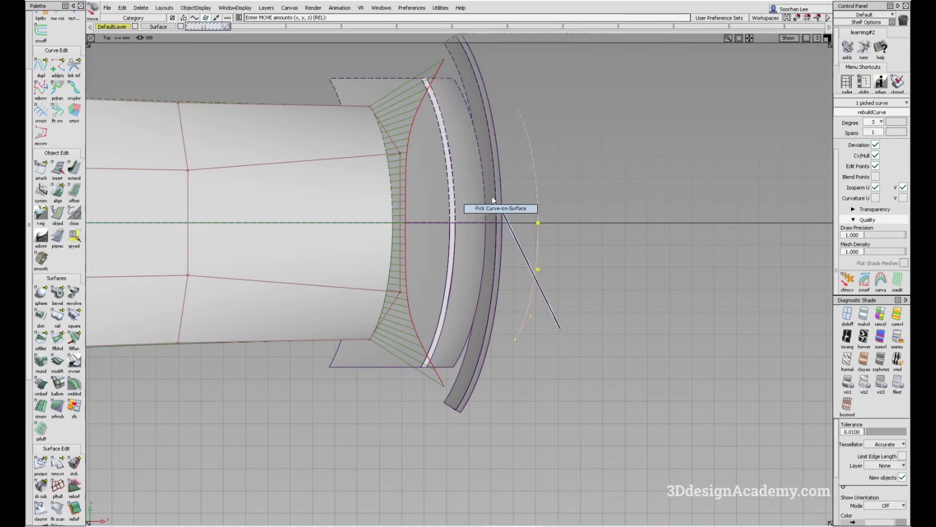
Plot a curvature comb with comb and outline display on the duplicated edge curve behind the body
scroll(69, 436, "down", 3)
scroll(69, 436, "down", 3)
left_click(57, 474)
left_click(540, 255)
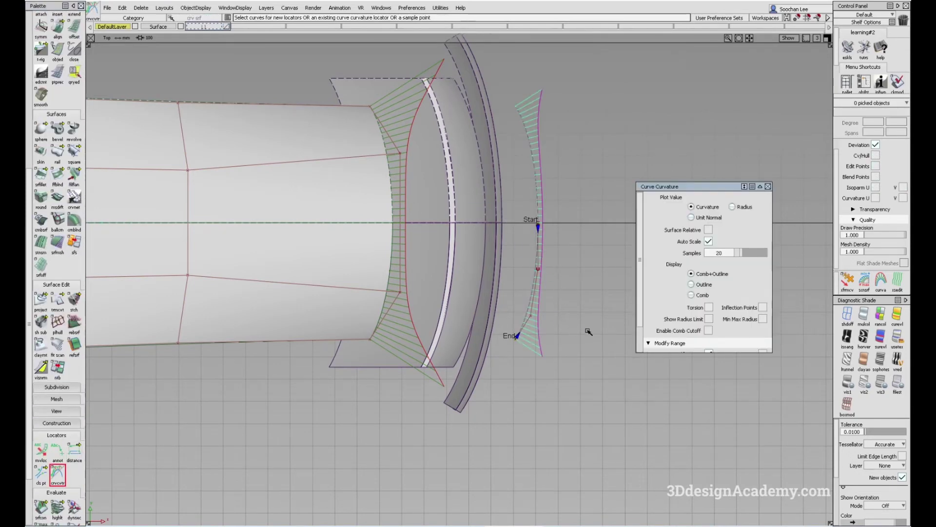
middle_click_drag(582, 265, 518, 280, "alt+shift")
right_click_drag(321, 284, 519, 266, "alt+shift")
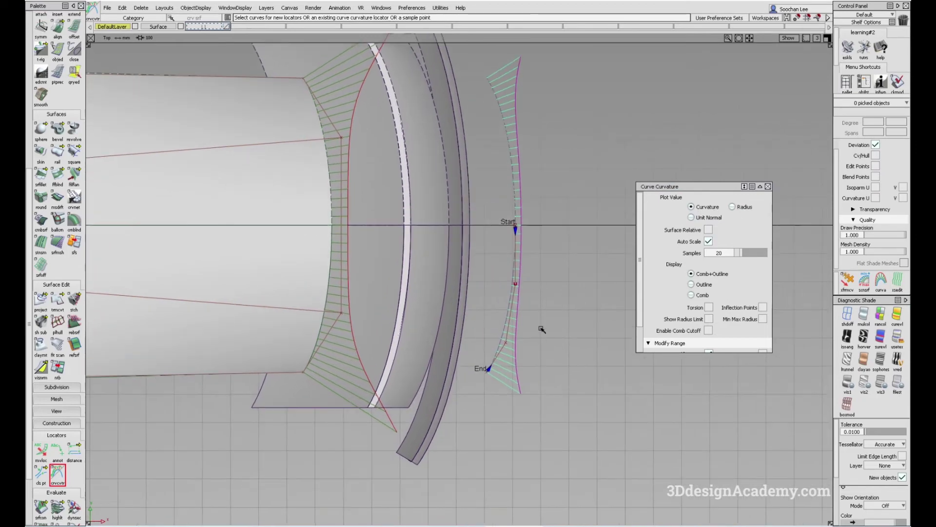
left_click(340, 236)
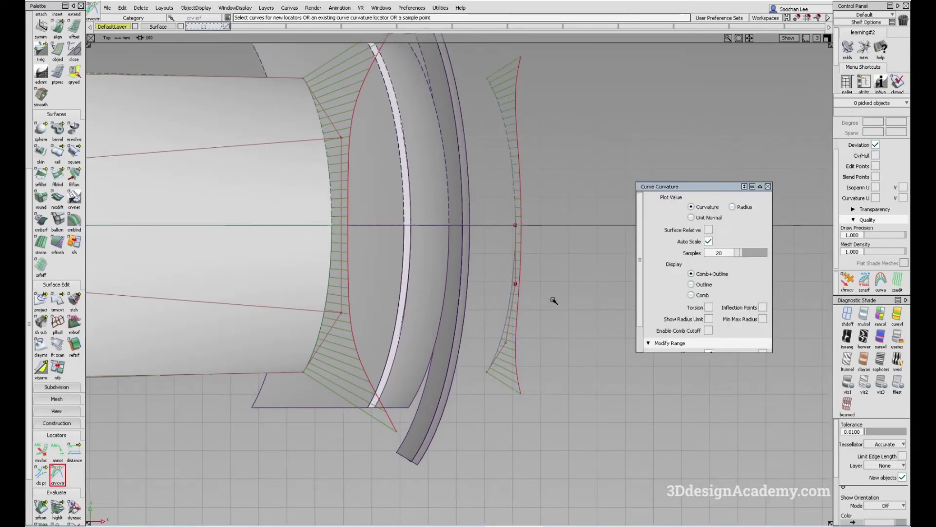
Move the duplicated curve's second control point away from the symmetry line in the top view and inspect the comb at the centre
left_click_drag(507, 315, 546, 297, "ctrl+shift")
left_click(516, 283)
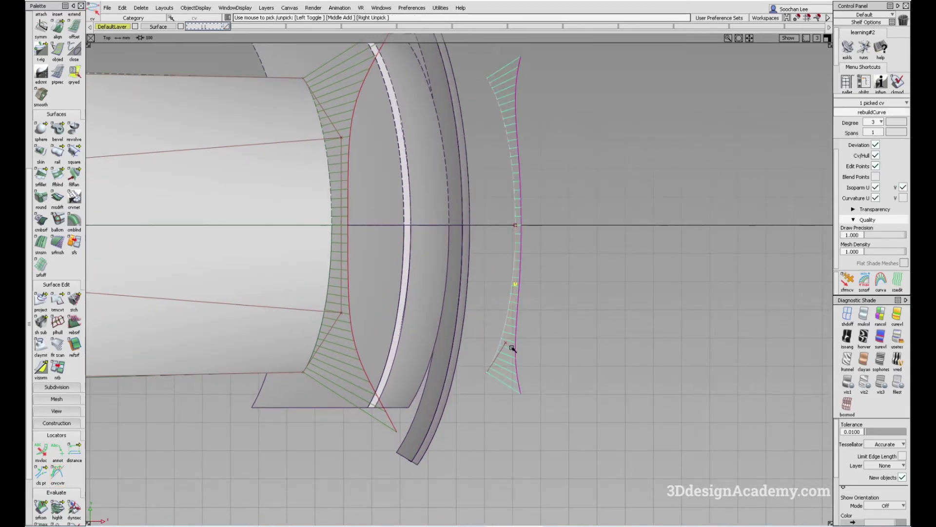
middle_click_drag(557, 299, 549, 273, "ctrl+shift")
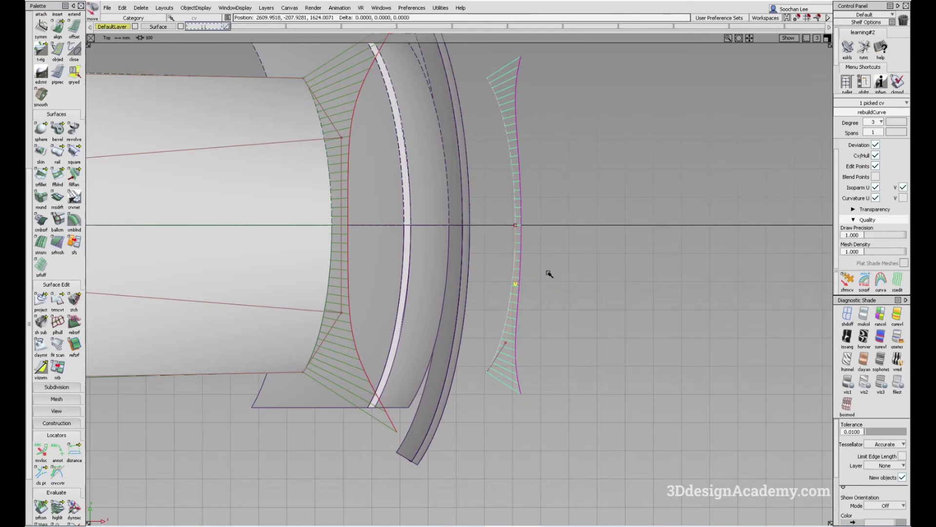
left_click_drag(549, 277, 553, 294)
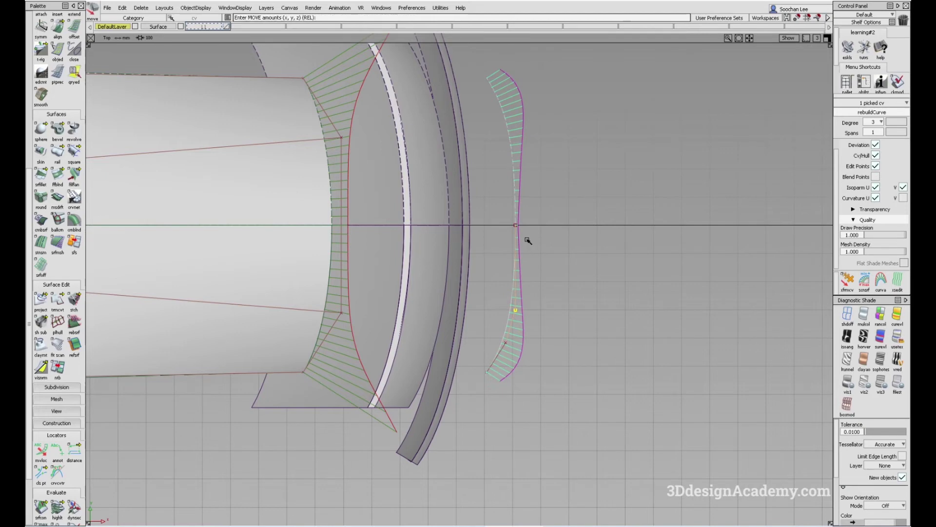
right_click_drag(521, 225, 691, 228, "alt+shift")
middle_click_drag(692, 228, 540, 238, "alt+shift")
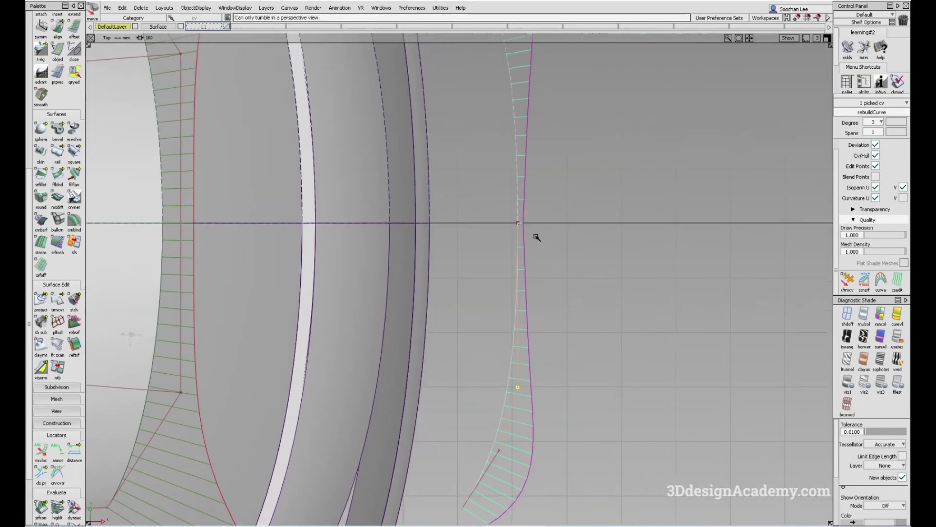
right_click_drag(526, 228, 565, 225, "alt+shift")
right_click_drag(699, 286, 512, 324, "alt+shift")
middle_click_drag(512, 323, 514, 307, "alt+shift")
key("ctrl+z")
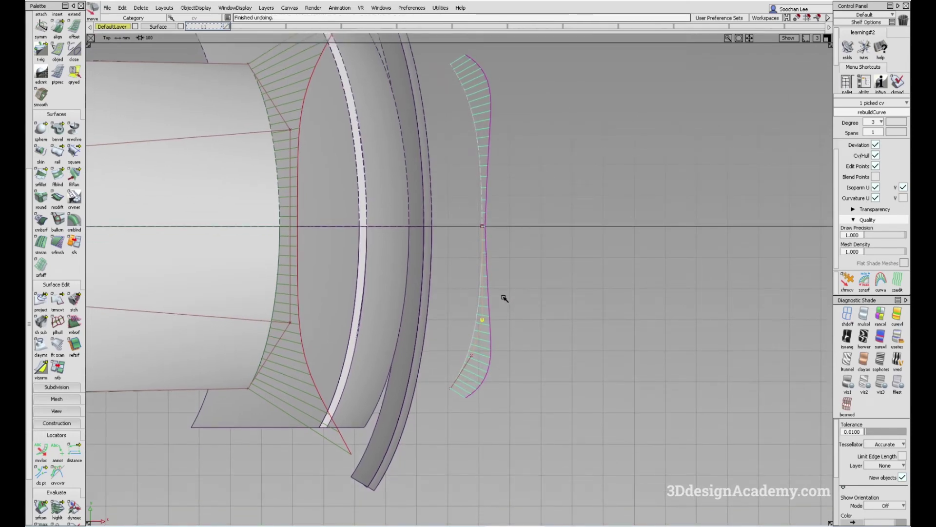
Build a multi-surface draft from the duplicated curve, pulled rearward along the body axis with a length of about 693.5 and draft angle 0
key("F8")
left_click_drag(523, 360, 540, 227, "alt+shift")
right_click_drag(512, 215, 535, 206, "alt+shift")
left_click_drag(535, 207, 555, 214, "alt+shift")
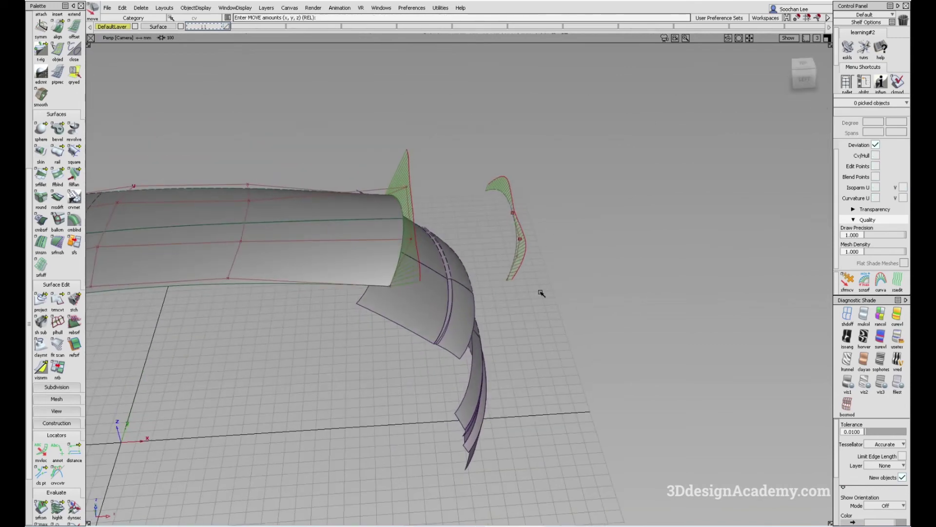
scroll(56, 245, "up", 2)
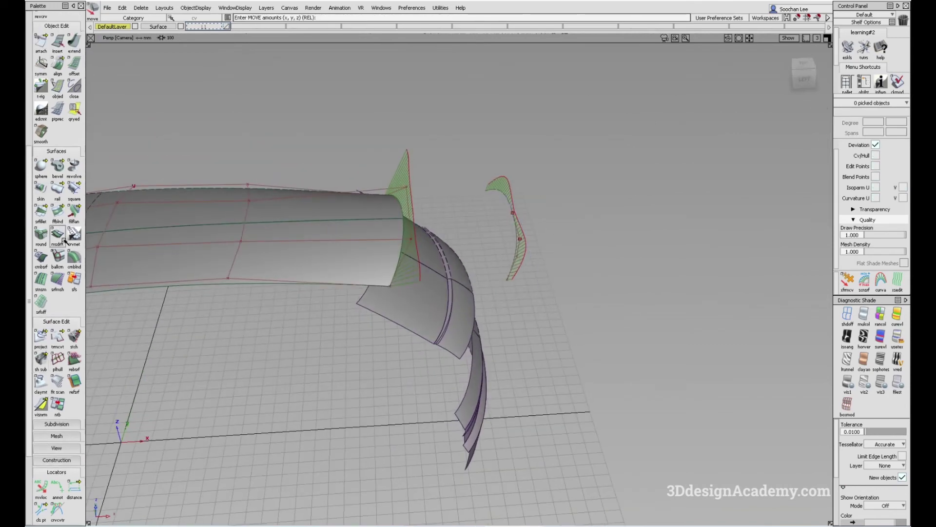
left_click(57, 237)
left_click(520, 239)
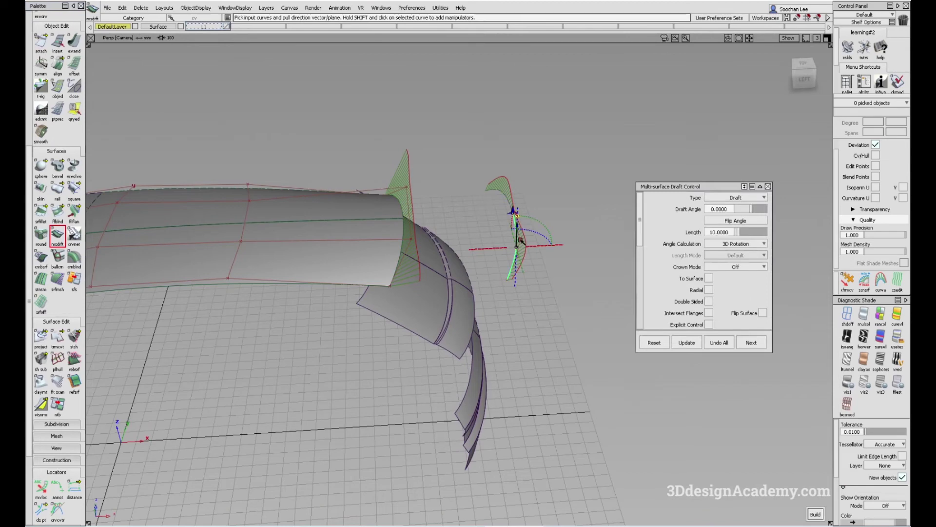
left_click(538, 248)
left_click_drag(520, 212, 639, 203)
mouse_move(581, 235)
left_mouse_down("alt+shift")
mouse_move(546, 254)
mouse_move(546, 282)
left_mouse_up("alt+shift")
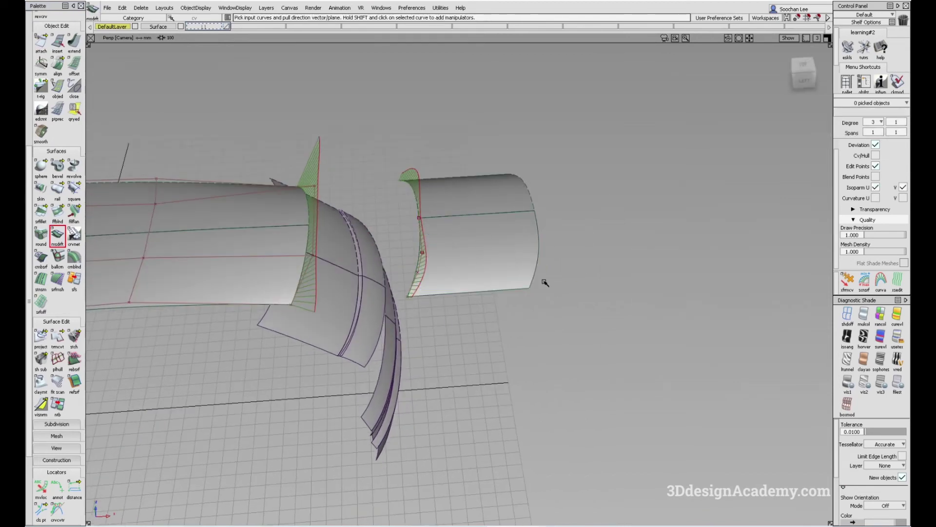
Apply the texture-based diagnostic shade to the surfaces and view their reflections from above
left_click(899, 337)
key("ctrl+m")
mouse_move(434, 198)
left_mouse_down("alt+shift")
mouse_move(469, 240)
mouse_move(429, 222)
mouse_move(403, 275)
left_mouse_up("alt+shift")
Check G2 curvature continuity across the symmetry plane on the new draft surface, with comb and maximum labels shown
scroll(47, 459, "down", 4)
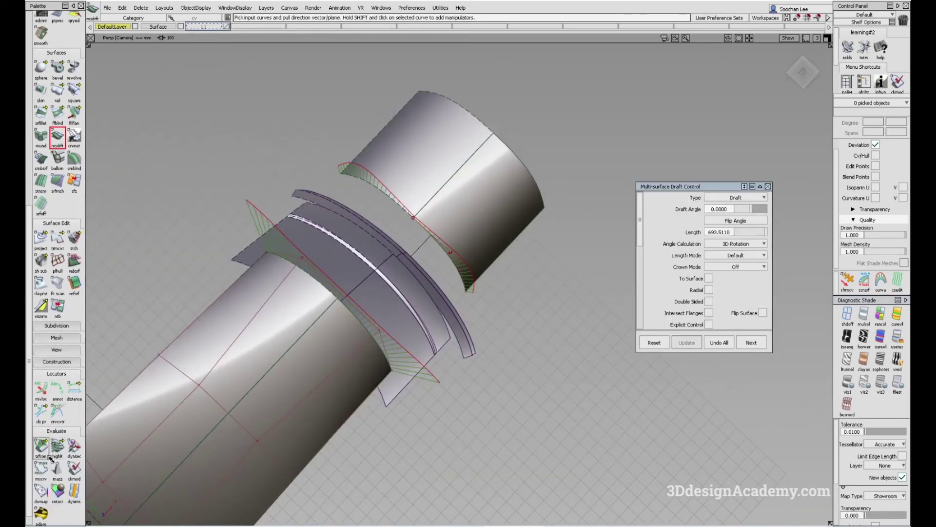
double_click(44, 450)
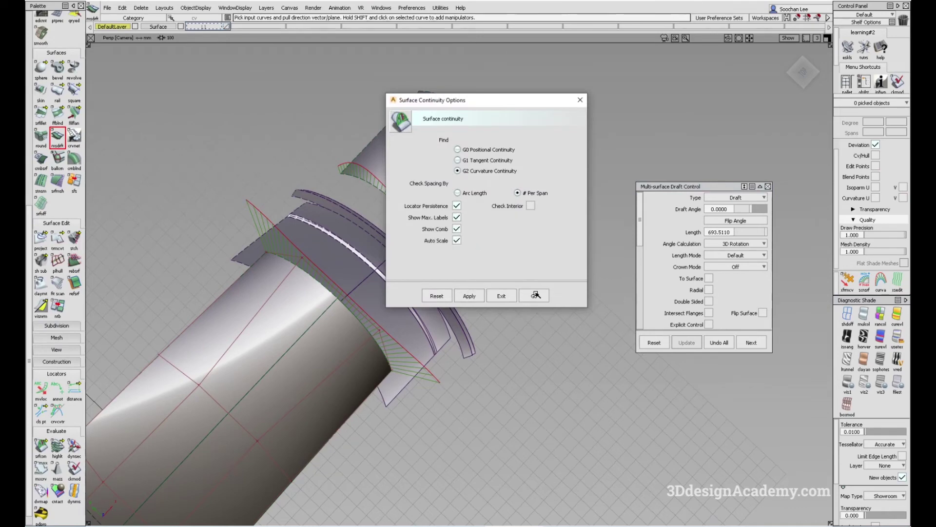
left_click(534, 295)
left_click(472, 166)
left_click_drag(472, 166, 469, 219, "alt+shift")
Move the duplicated curve's second control point toward the symmetry line in the top view
left_click_drag(441, 259, 442, 249, "ctrl+shift")
left_click(446, 252)
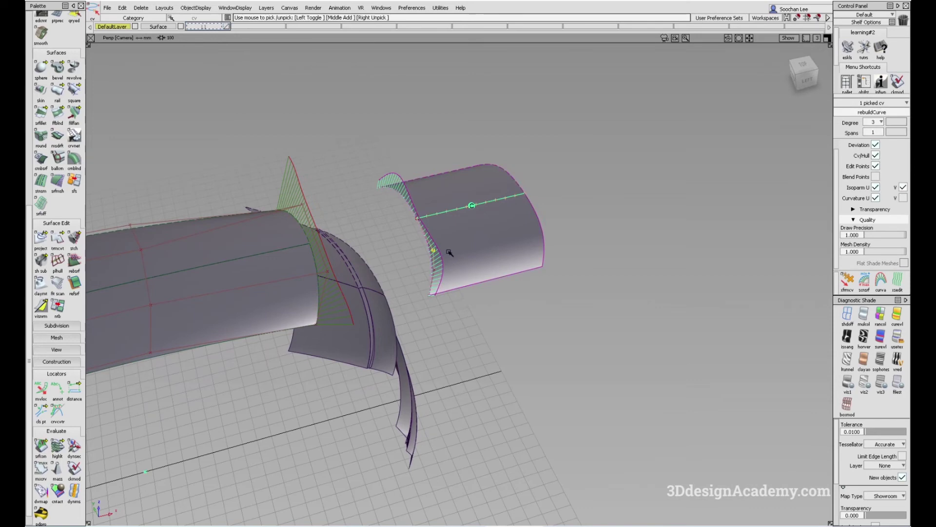
left_click_drag(455, 280, 494, 206, "ctrl+shift")
left_click(432, 248)
key("F5")
right_click_drag(525, 366, 525, 274, "ctrl+shift")
left_click_drag(519, 313, 522, 272, "ctrl+shift")
Move the upper surface's rear-edge control point beside the centre toward the symmetry line in the top view
right_click_drag(502, 239, 321, 361, "alt+shift")
left_click_drag(284, 392, 244, 348, "ctrl+shift")
left_click_drag(233, 314, 287, 339)
middle_click_drag(308, 364, 308, 337, "ctrl+shift")
right_click_drag(307, 339, 305, 303)
right_click_drag(302, 267, 301, 262)
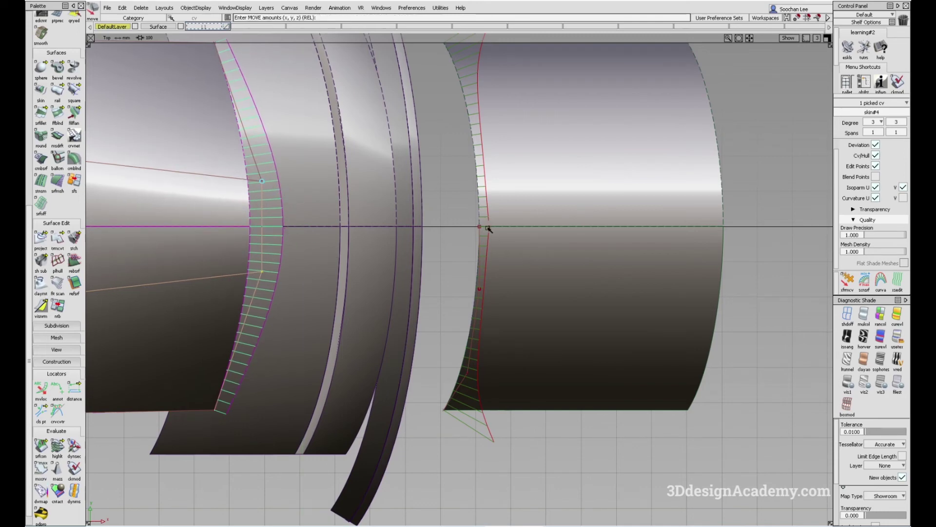
Recheck surface continuity along the draft surface's centre edge in the perspective view
key("F8")
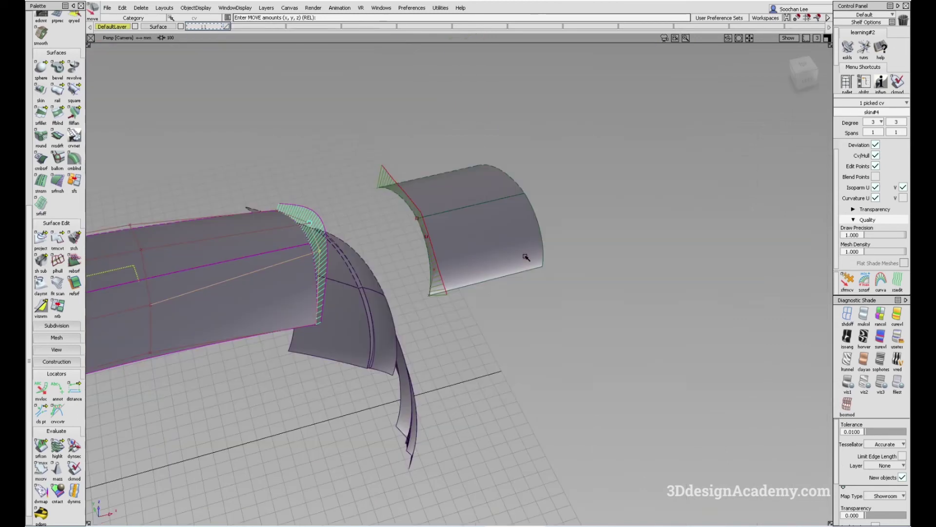
left_click_drag(498, 206, 568, 323, "alt+shift")
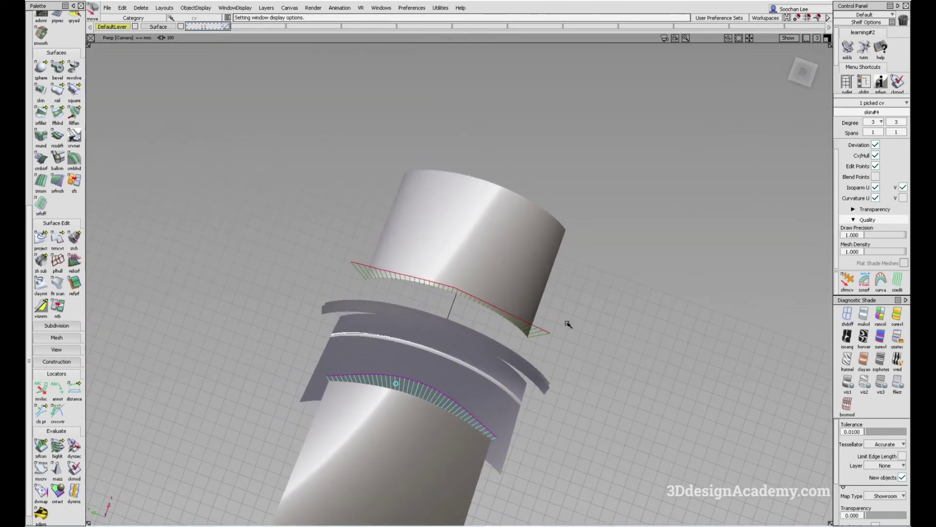
right_click_drag(568, 323, 513, 235, "alt+shift")
left_click_drag(513, 235, 492, 344, "alt+shift")
left_click_drag(491, 343, 460, 218, "ctrl+shift")
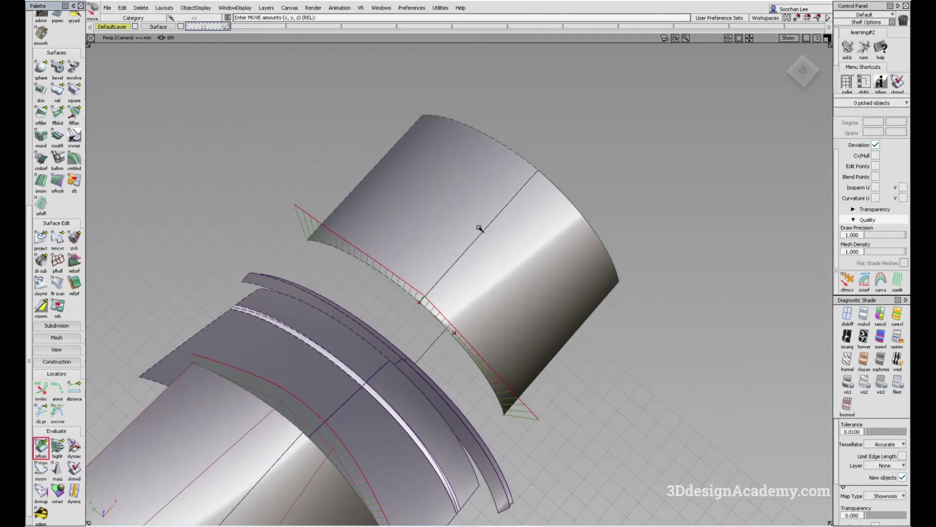
left_click(476, 244)
mouse_move(437, 316)
left_mouse_down("alt+shift")
mouse_move(491, 265)
mouse_move(527, 261)
left_mouse_up("alt+shift")
right_click_drag(527, 261, 587, 253, "alt+shift")
left_click_drag(587, 253, 411, 289, "alt+shift")
Compare the curvature combs of the draft surface and the upper surface's rear edge around the symmetry plane in top and perspective views
key("F5")
middle_click_drag(536, 260, 523, 300, "alt+shift")
left_click_drag(494, 383, 487, 328, "ctrl+shift")
middle_click_drag(539, 330, 471, 328, "alt+shift")
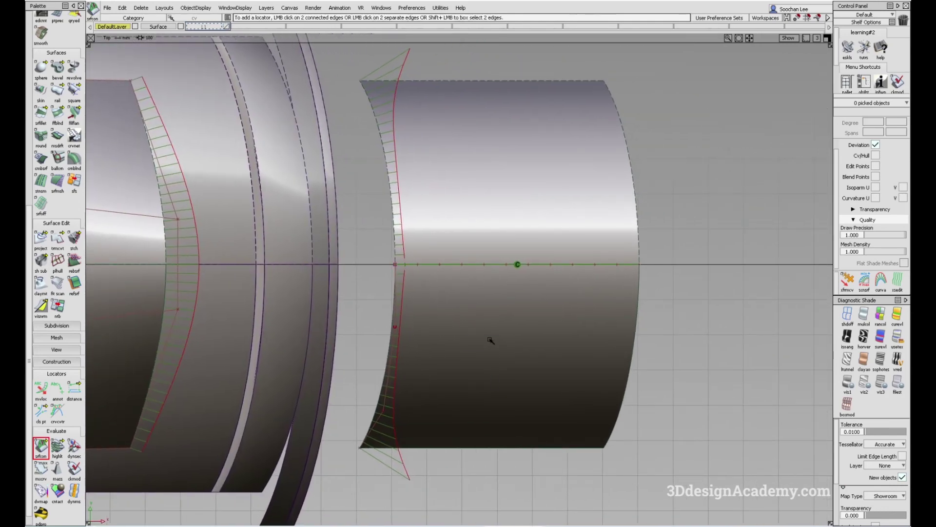
left_click_drag(513, 330, 479, 324, "alt+shift")
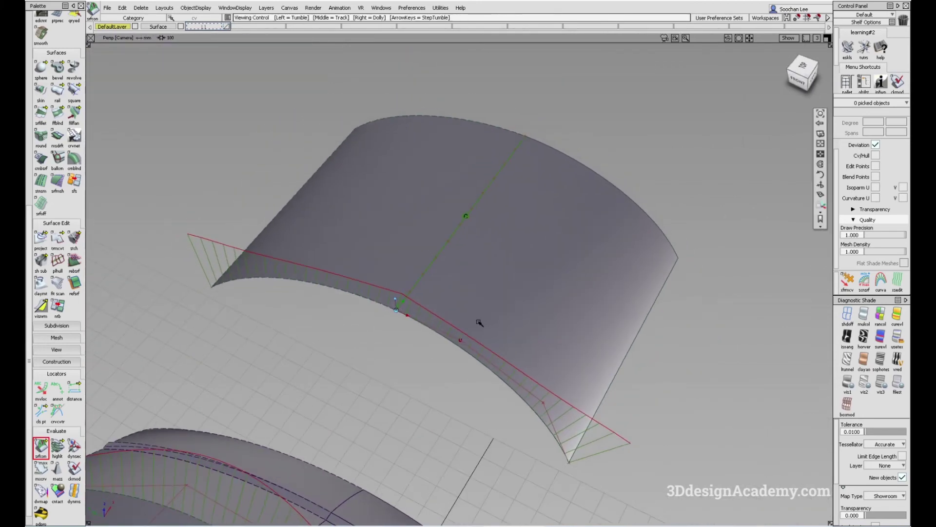
middle_click_drag(484, 325, 533, 298, "alt+shift")
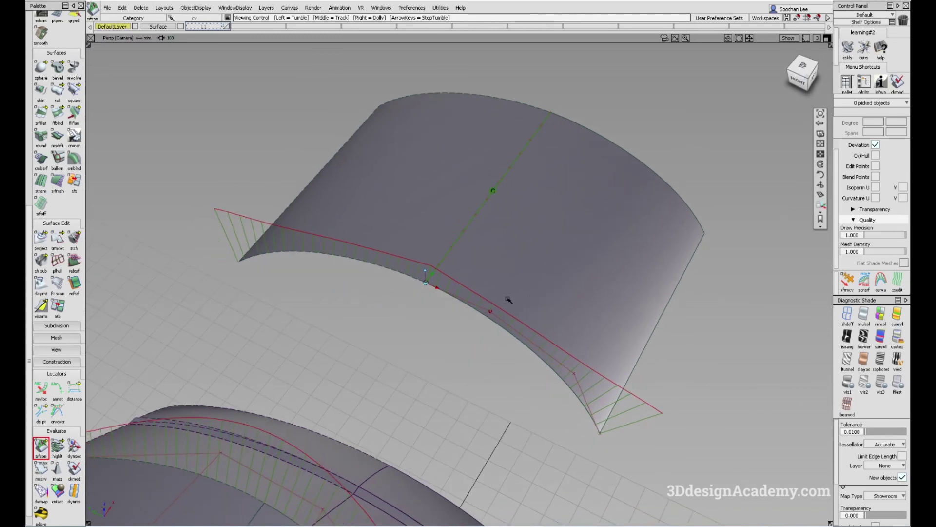
left_click_drag(359, 276, 519, 340, "alt+shift")
key("F5")
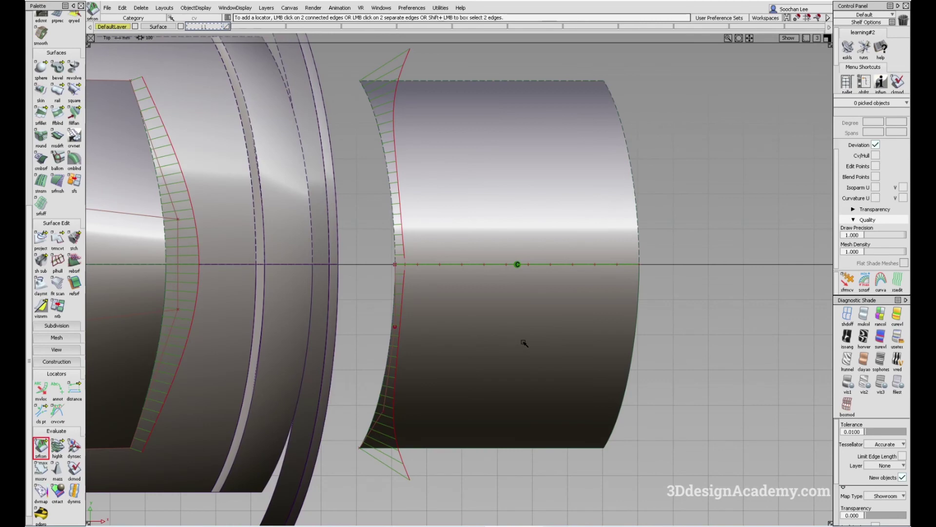
middle_click_drag(477, 332, 545, 330, "alt+shift")
right_click_drag(590, 360, 572, 364, "alt+shift")
middle_click_drag(572, 364, 623, 345, "alt+shift")
right_click_drag(636, 337, 627, 340, "alt+shift")
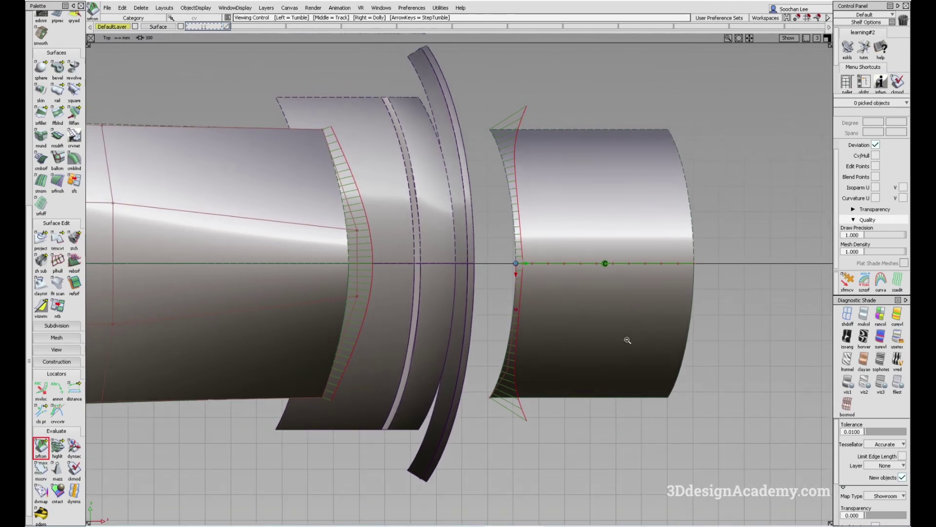